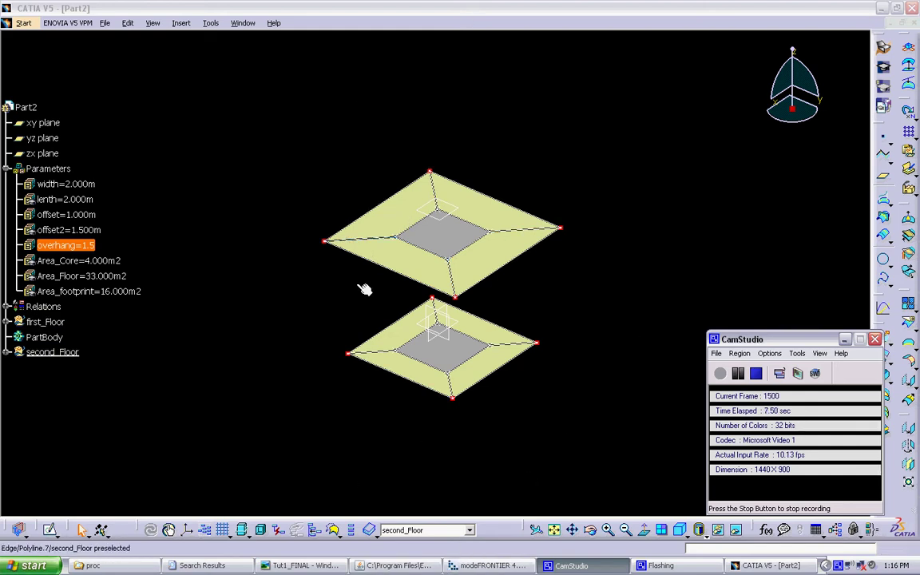
Save the CATIA part to the Desktop as catia1.CATPart and switch to the empty modeFRONTIER project.
{"action": "left_click", "coordinate": [105, 22]}
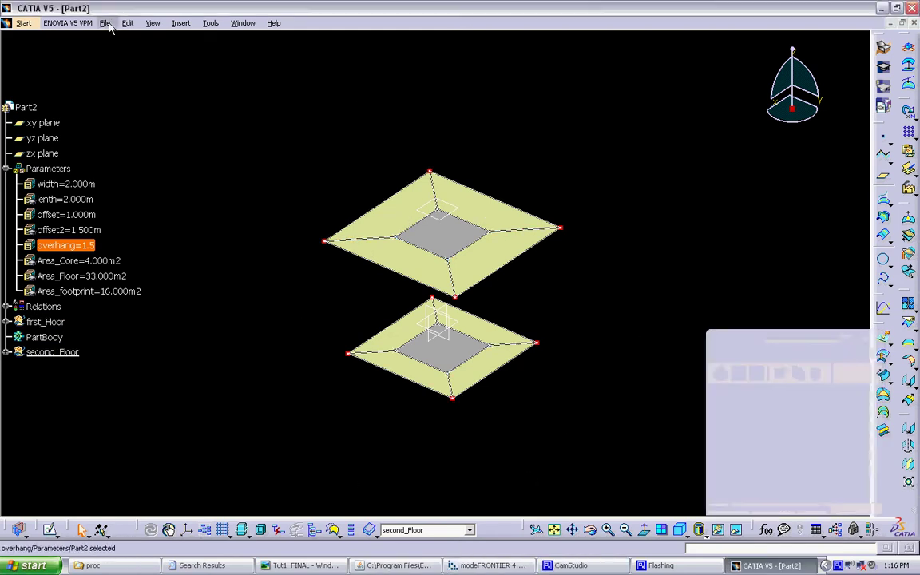
{"action": "left_click", "coordinate": [130, 121]}
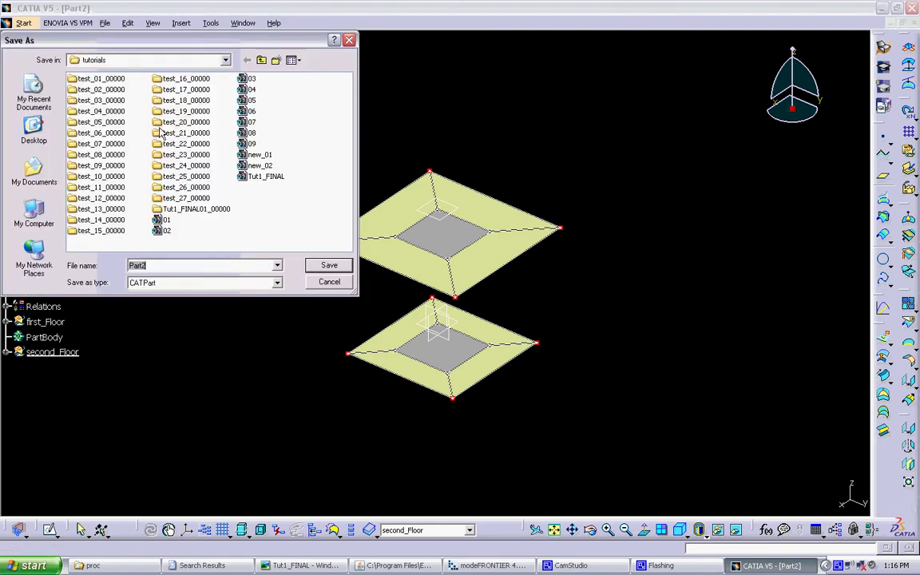
{"action": "left_click", "coordinate": [262, 61]}
{"action": "left_click", "coordinate": [261, 62]}
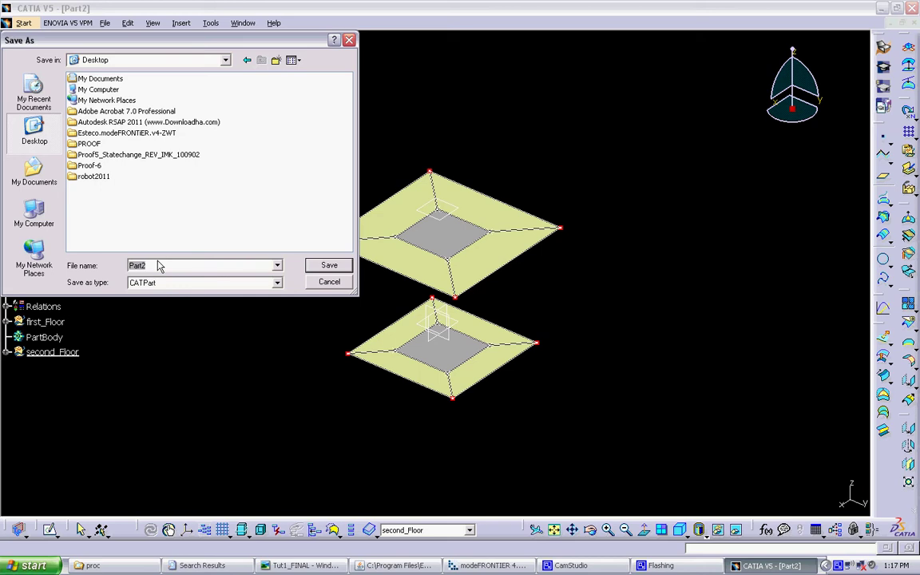
{"action": "type", "text": "catia"}
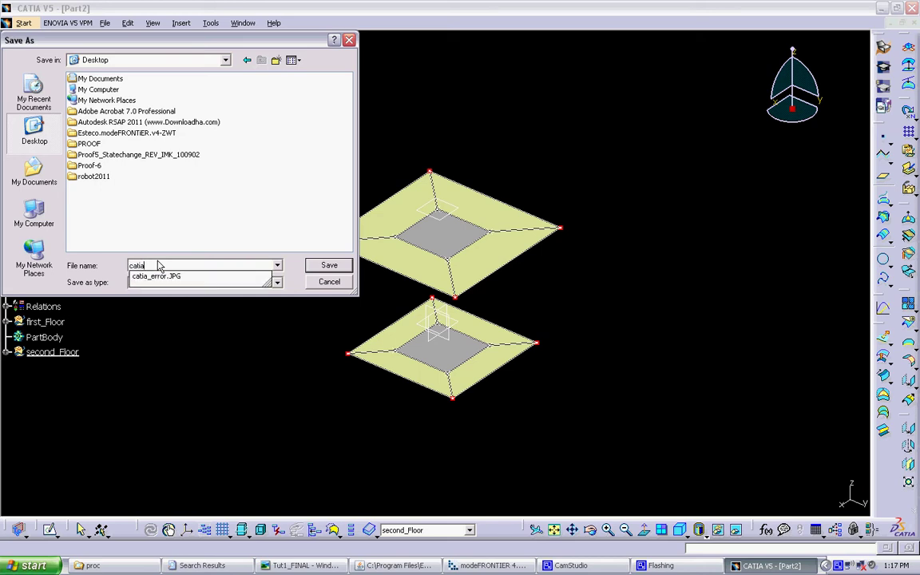
{"action": "type", "text": "1"}
{"action": "key", "text": "Return"}
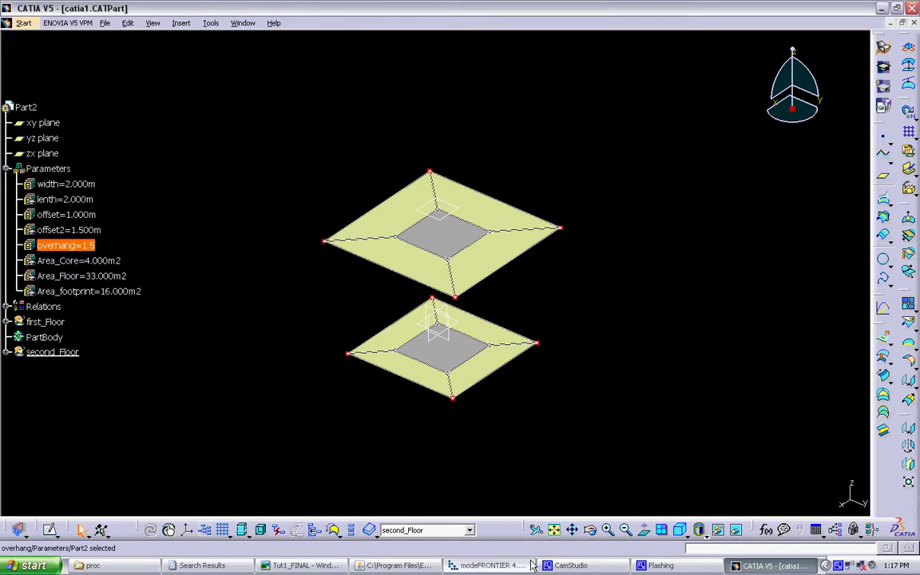
{"action": "left_click", "coordinate": [489, 565]}
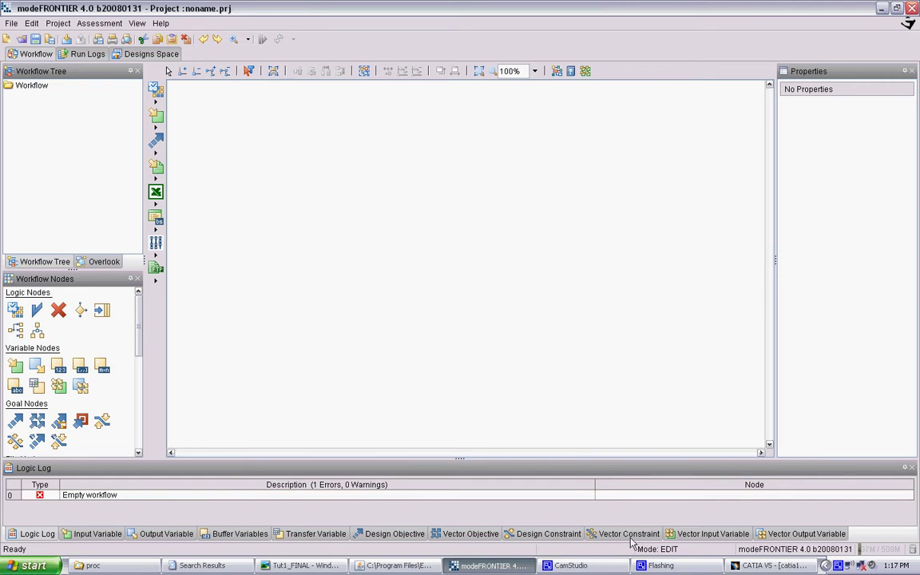
Review the part's input and area parameters in CATIA, then return to the blank modeFRONTIER workflow.
{"action": "key", "text": "alt+Tab"}
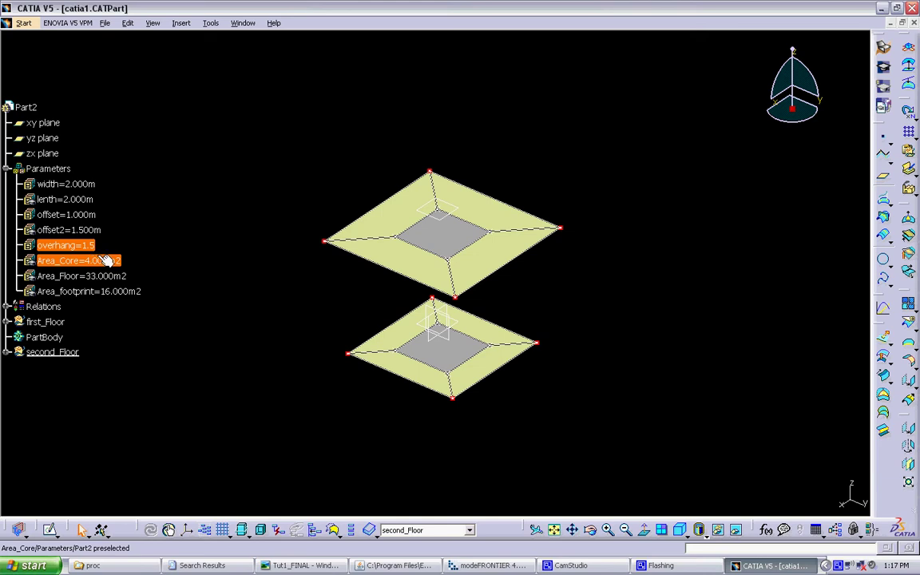
{"action": "left_click", "coordinate": [484, 567]}
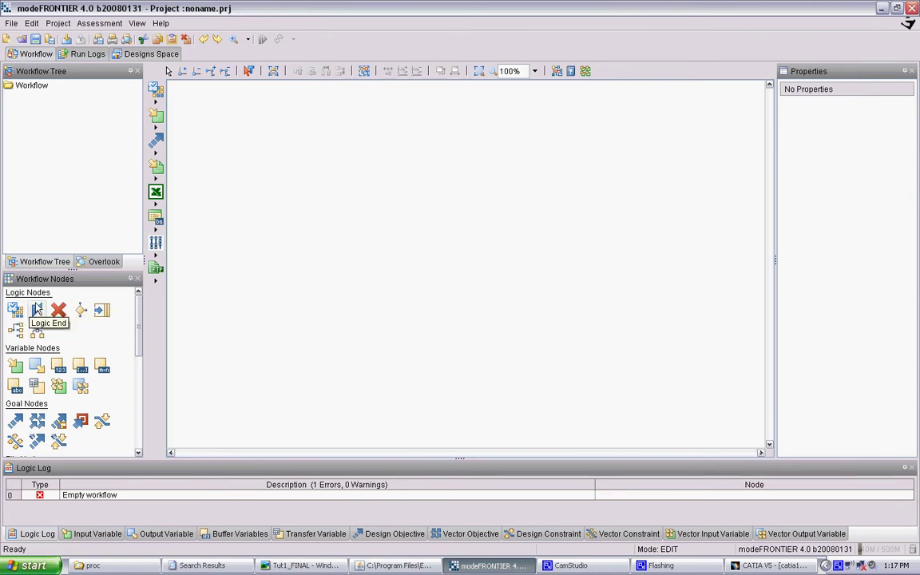
Place a Scheduler node to the right of DOE, then drop a CATIA V5 node, Catia3, onto the canvas.
{"action": "scroll", "coordinate": [138, 334], "scroll_direction": "down", "scroll_amount": 1}
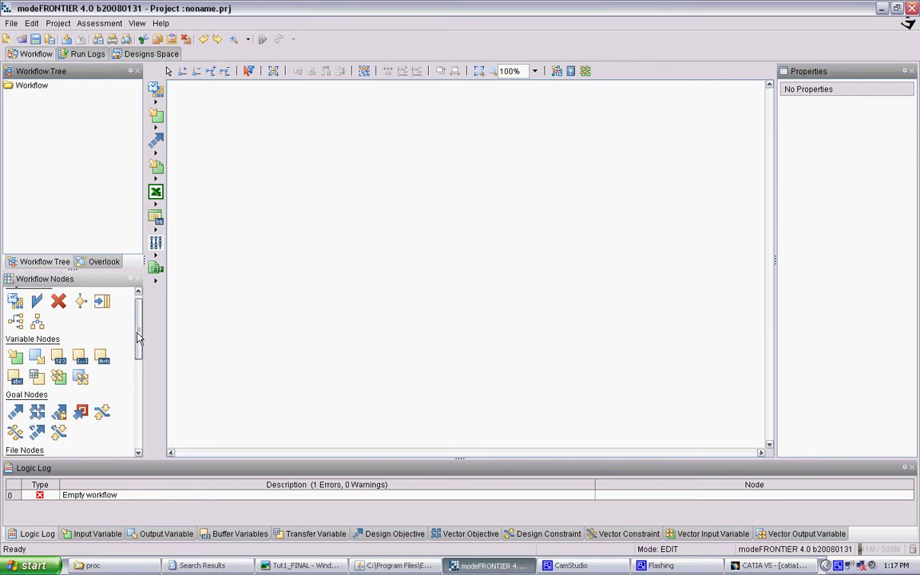
{"action": "scroll", "coordinate": [48, 335], "scroll_direction": "up", "scroll_amount": 1}
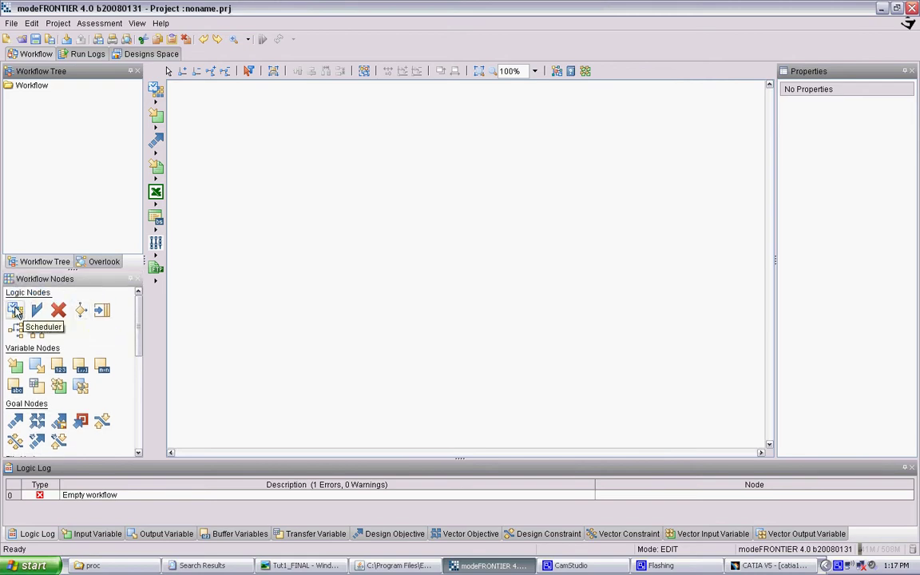
{"action": "left_click_drag", "start_coordinate": [16, 313], "coordinate": [284, 266]}
{"action": "left_click", "coordinate": [271, 304]}
{"action": "left_click", "coordinate": [335, 170]}
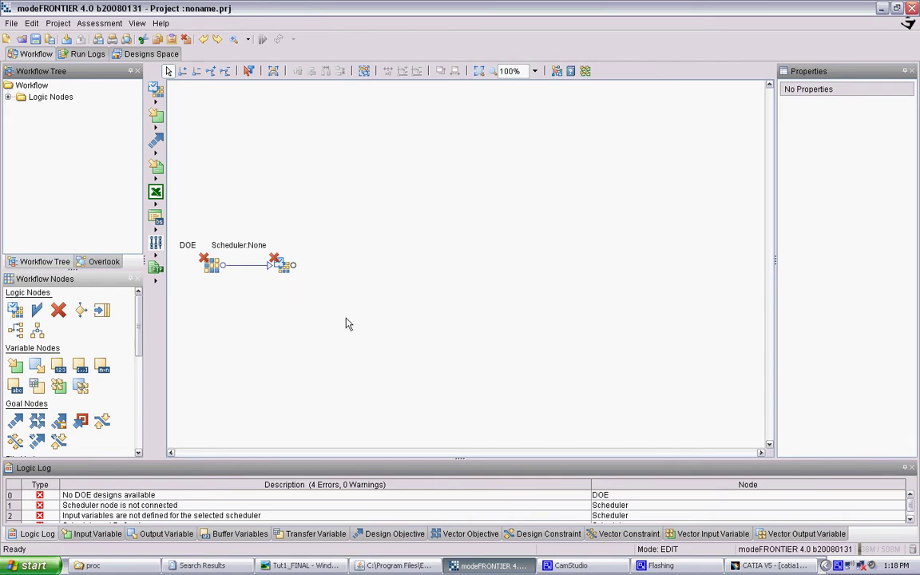
{"action": "left_click_drag", "start_coordinate": [137, 320], "coordinate": [137, 421]}
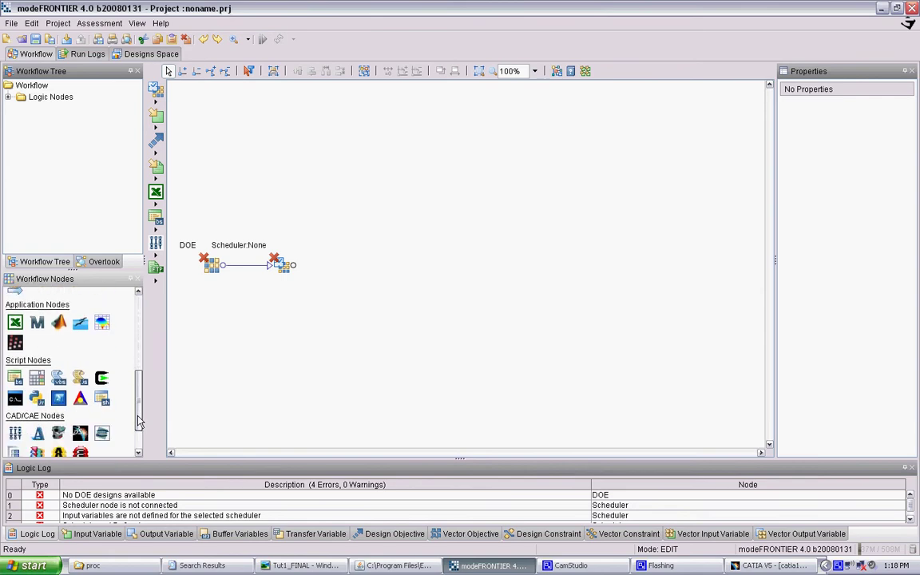
{"action": "left_click_drag", "start_coordinate": [80, 389], "coordinate": [423, 271]}
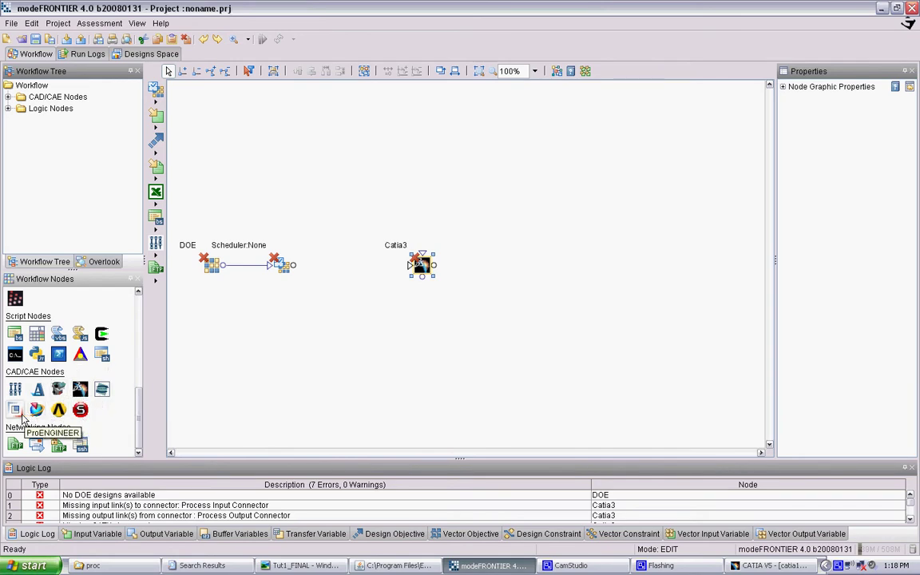
Link the Scheduler node to the Catia3 node.
{"action": "scroll", "coordinate": [64, 376], "scroll_direction": "up", "scroll_amount": 5}
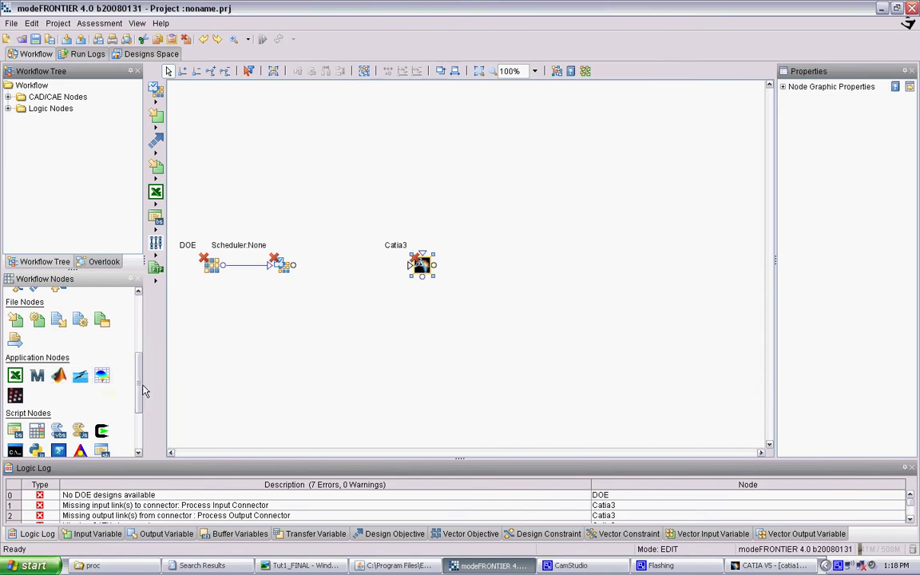
{"action": "left_click_drag", "start_coordinate": [138, 379], "coordinate": [141, 436]}
{"action": "left_click", "coordinate": [327, 287]}
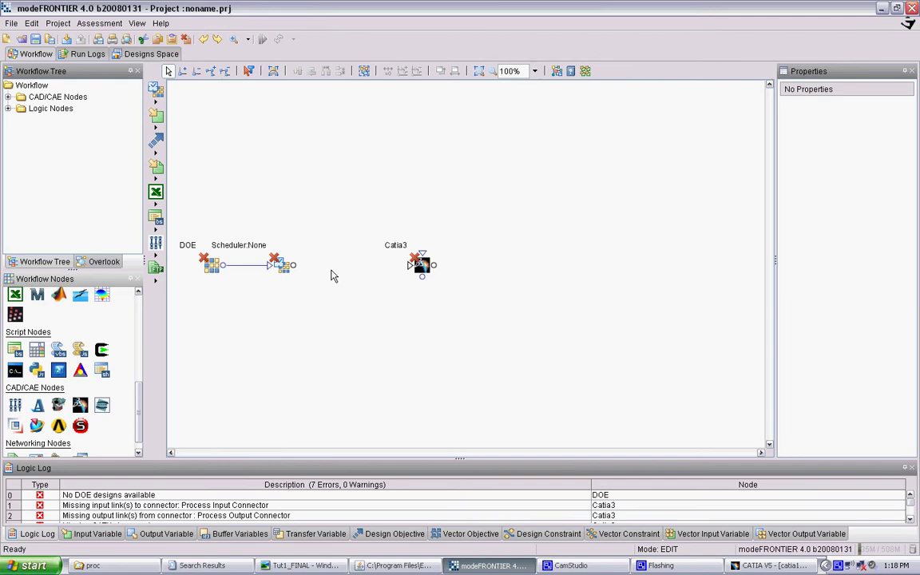
{"action": "left_click_drag", "start_coordinate": [294, 267], "coordinate": [409, 268]}
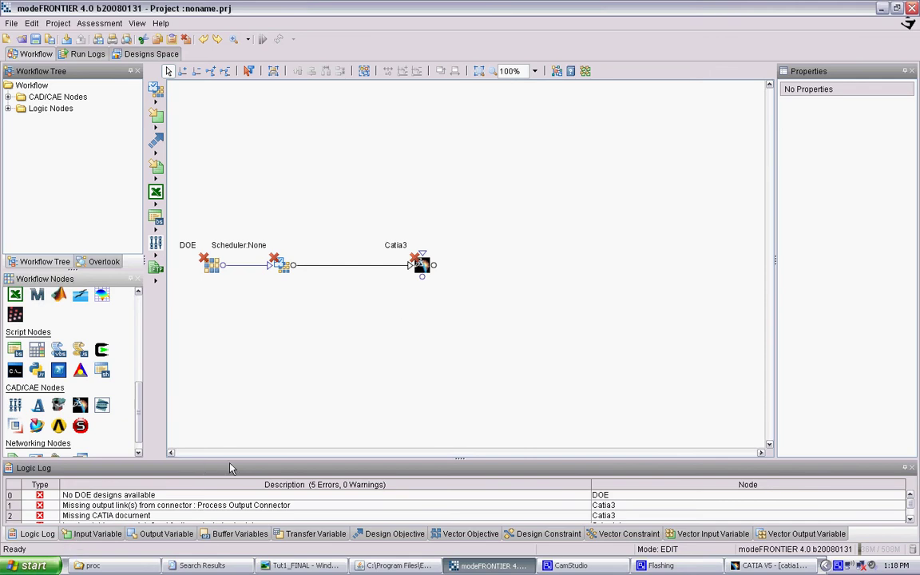
Add a Logic End node, Exit4, right of Catia3 and connect Catia3 to it.
{"action": "scroll", "coordinate": [103, 511], "scroll_direction": "down", "scroll_amount": 2}
{"action": "scroll", "coordinate": [102, 511], "scroll_direction": "up", "scroll_amount": 2}
{"action": "scroll", "coordinate": [207, 517], "scroll_direction": "down", "scroll_amount": 2}
{"action": "scroll", "coordinate": [207, 517], "scroll_direction": "up", "scroll_amount": 2}
{"action": "left_click_drag", "start_coordinate": [138, 403], "coordinate": [138, 331]}
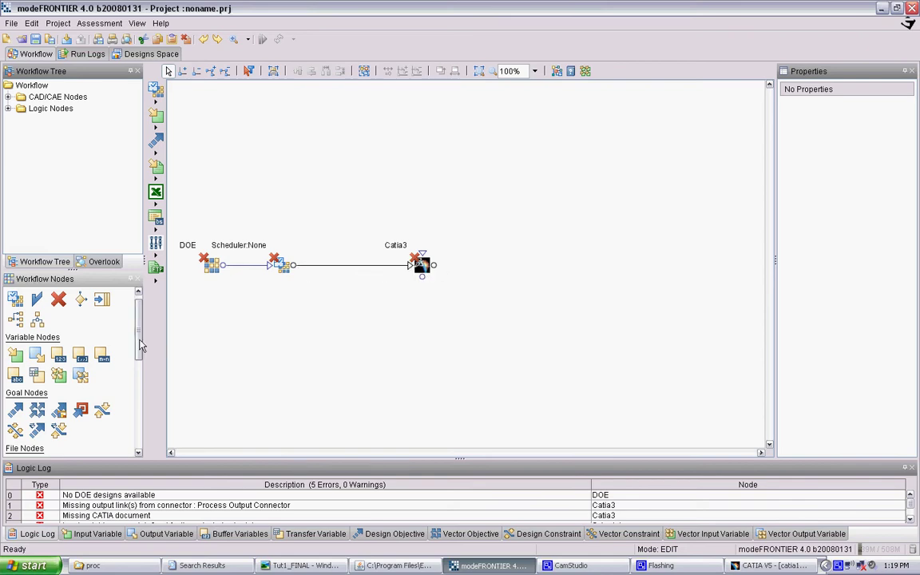
{"action": "scroll", "coordinate": [62, 289], "scroll_direction": "up", "scroll_amount": 1}
{"action": "left_click", "coordinate": [35, 309]}
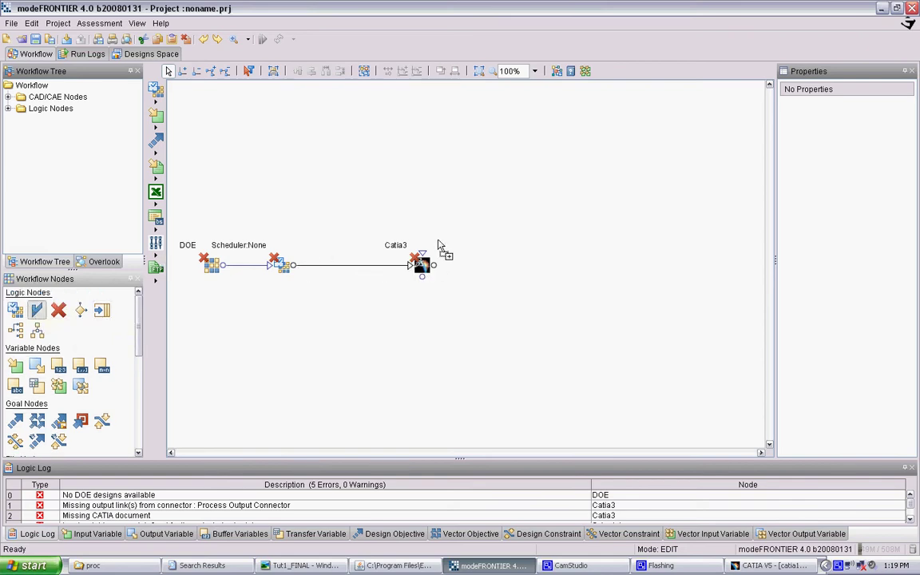
{"action": "left_click", "coordinate": [580, 270]}
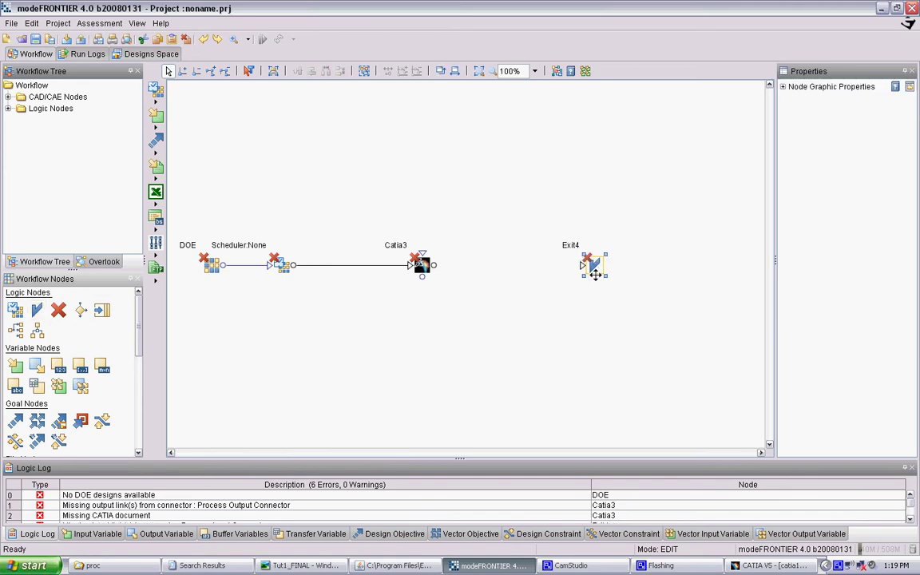
{"action": "left_click", "coordinate": [527, 280]}
{"action": "left_click_drag", "start_coordinate": [432, 266], "coordinate": [581, 276]}
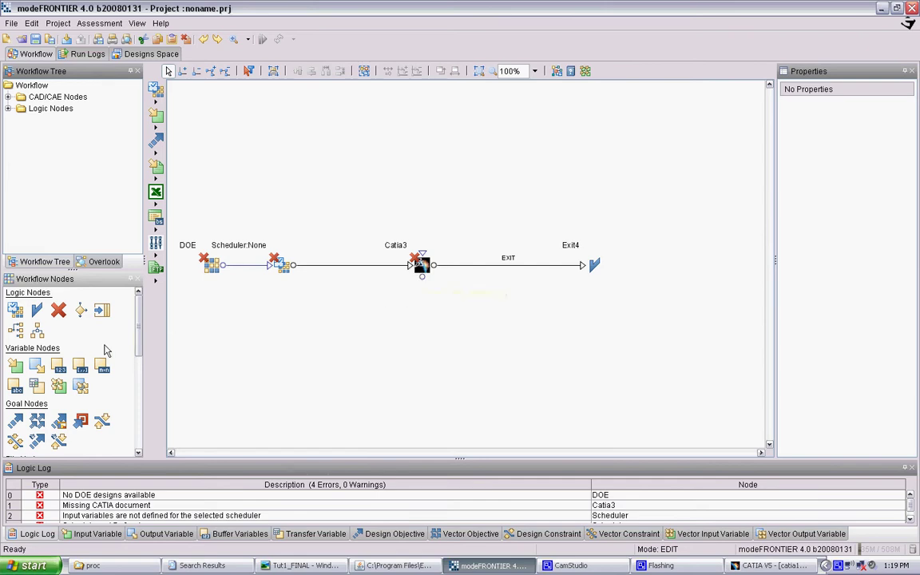
Add input variable Input5 above Catia3 and link it into Catia3.
{"action": "scroll", "coordinate": [126, 311], "scroll_direction": "down", "scroll_amount": 1}
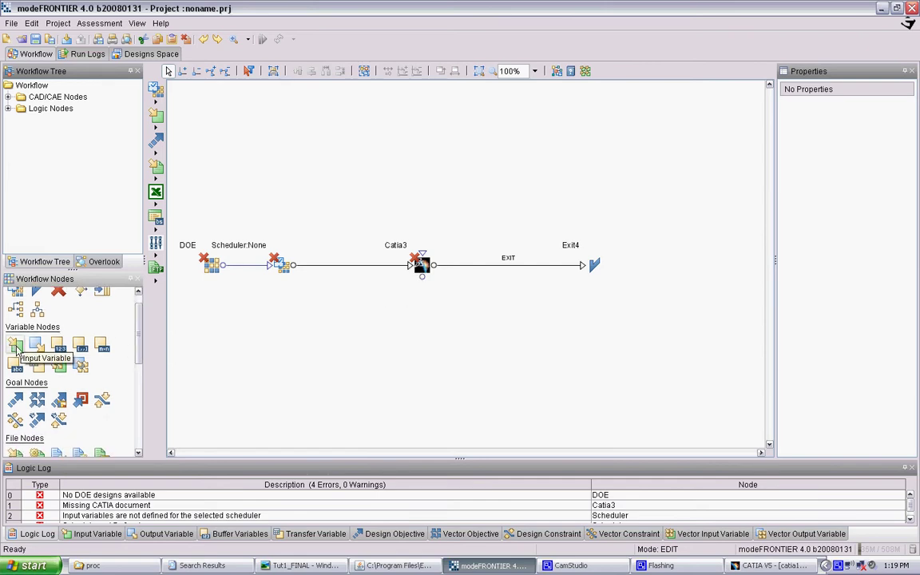
{"action": "left_click_drag", "start_coordinate": [15, 345], "coordinate": [425, 257]}
{"action": "left_click", "coordinate": [418, 166]}
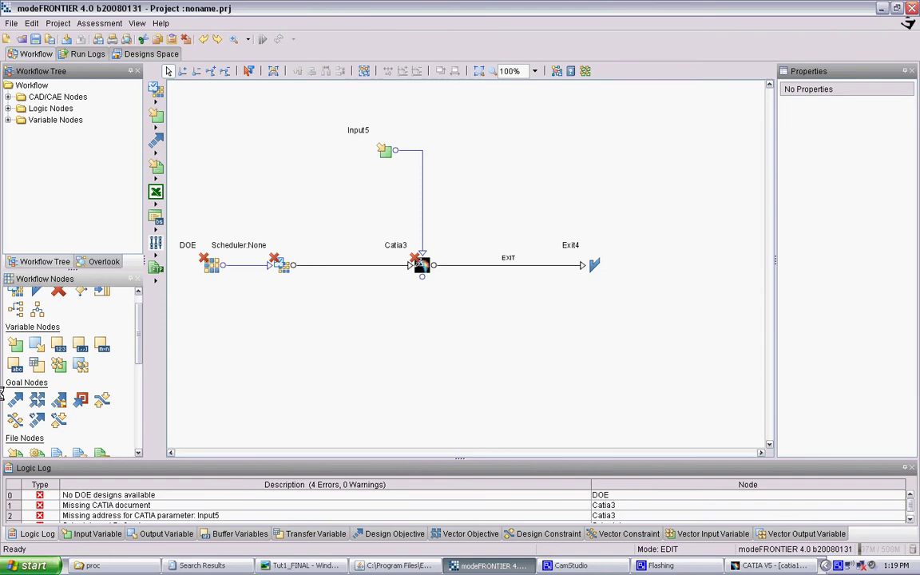
{"action": "left_click_drag", "start_coordinate": [37, 345], "coordinate": [423, 368]}
Add Output6 below Catia3, fed from Catia3, and link it to a new Objective7 node.
{"action": "left_click", "coordinate": [420, 306]}
{"action": "left_click_drag", "start_coordinate": [422, 276], "coordinate": [450, 361]}
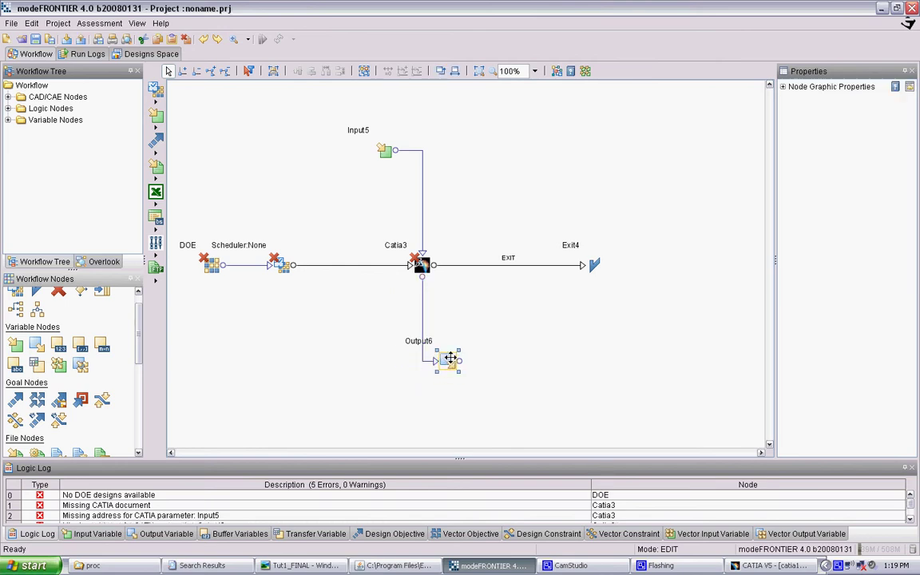
{"action": "left_click", "coordinate": [495, 352]}
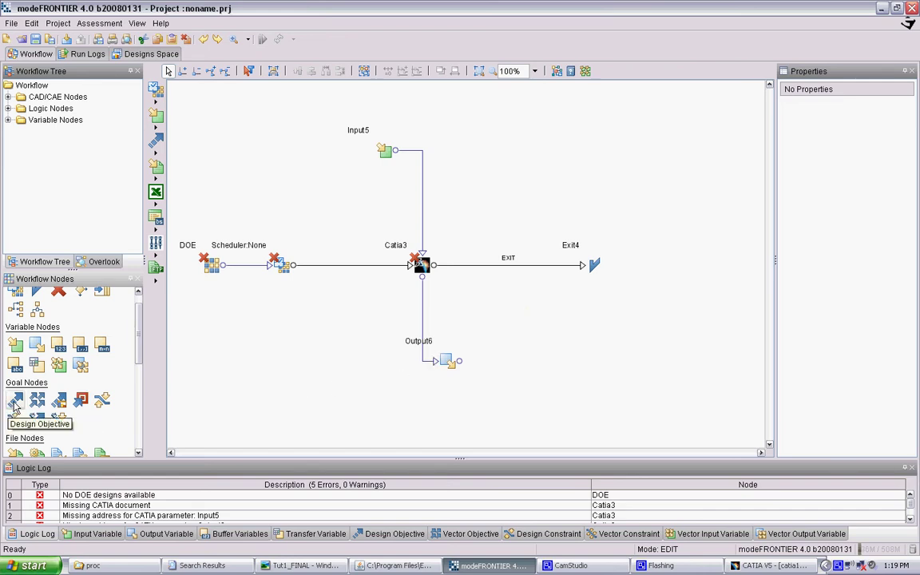
{"action": "left_click_drag", "start_coordinate": [24, 406], "coordinate": [597, 365]}
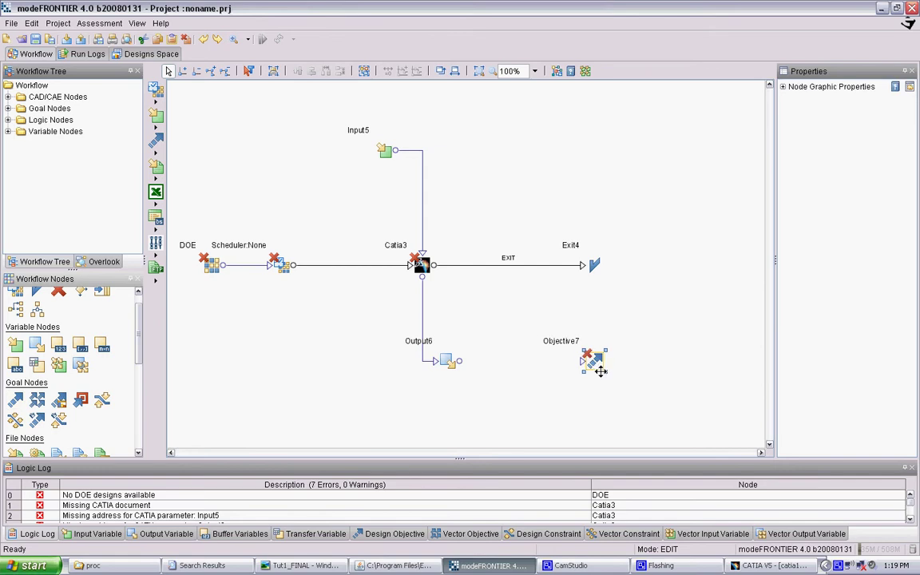
{"action": "left_click", "coordinate": [490, 372]}
{"action": "left_click_drag", "start_coordinate": [459, 361], "coordinate": [551, 370]}
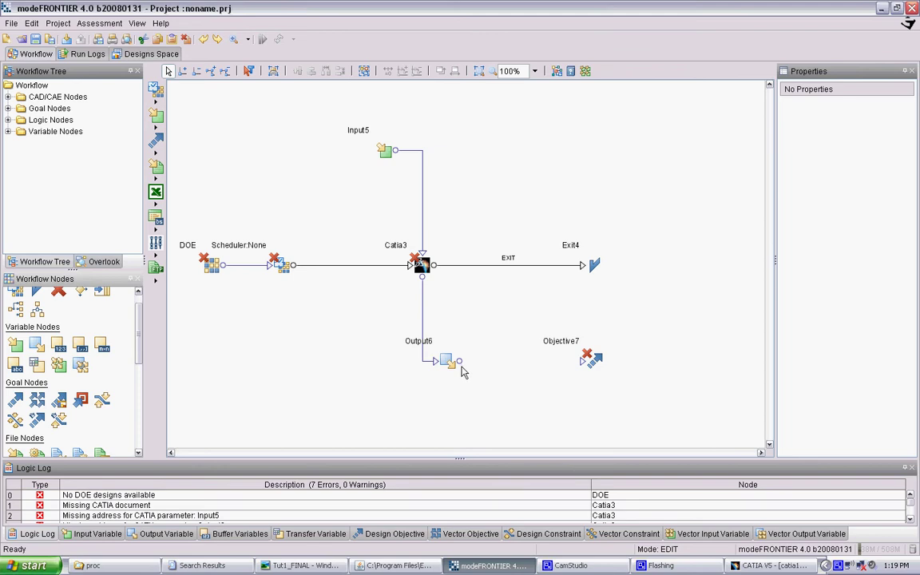
{"action": "left_click_drag", "start_coordinate": [461, 366], "coordinate": [585, 363]}
Lower Input5 toward Catia3, then add Input8 above it and link Input8 into Catia3.
{"action": "left_click_drag", "start_coordinate": [341, 131], "coordinate": [341, 169]}
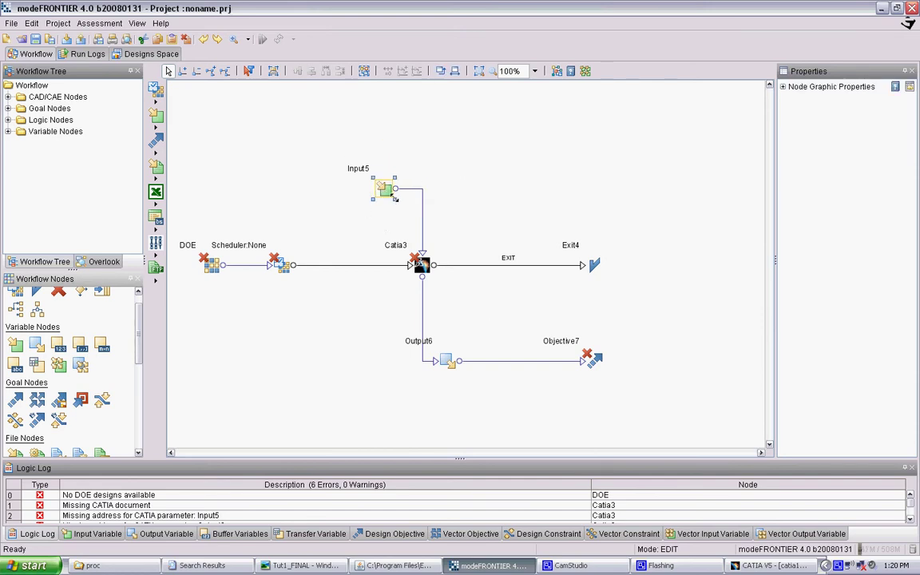
{"action": "left_click_drag", "start_coordinate": [385, 192], "coordinate": [386, 196]}
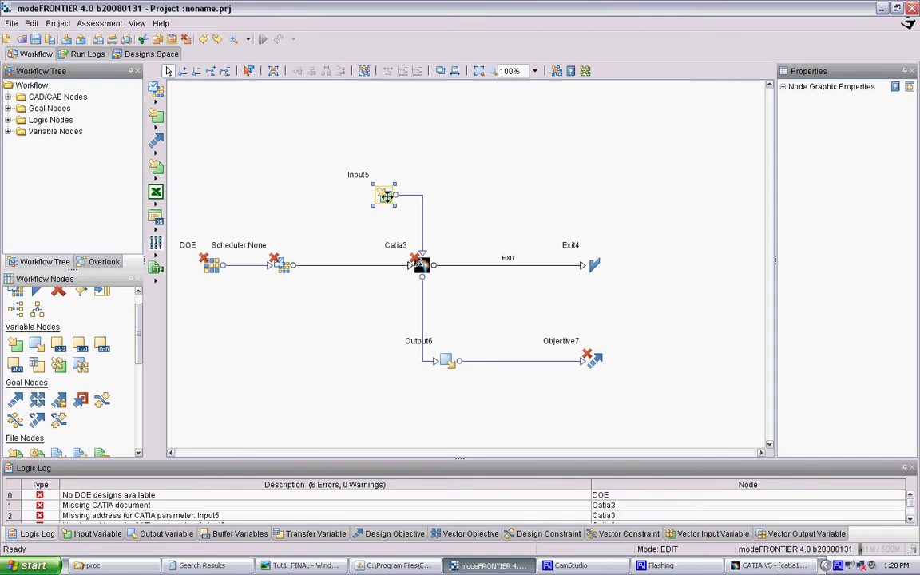
{"action": "left_click", "coordinate": [315, 210]}
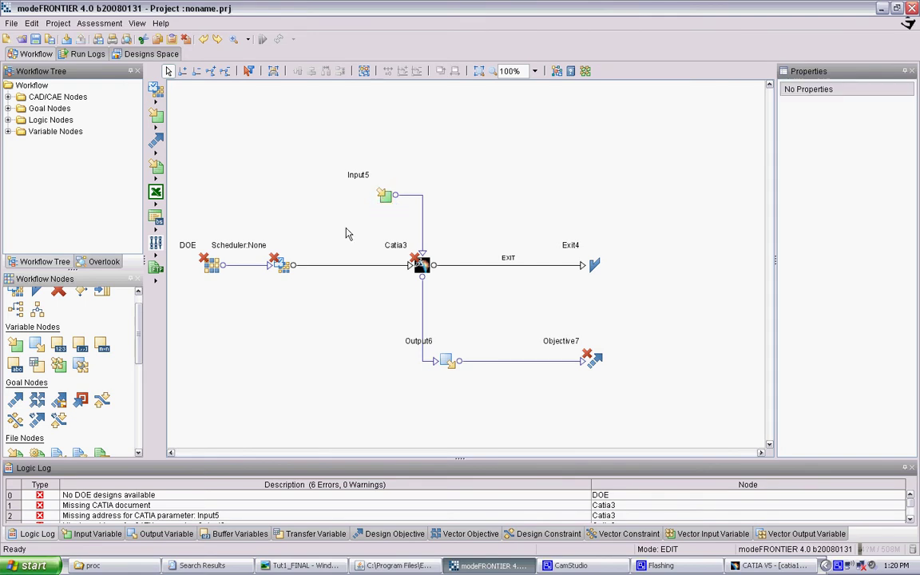
{"action": "left_click", "coordinate": [15, 344]}
{"action": "left_click", "coordinate": [385, 156]}
{"action": "left_click_drag", "start_coordinate": [396, 155], "coordinate": [422, 257]}
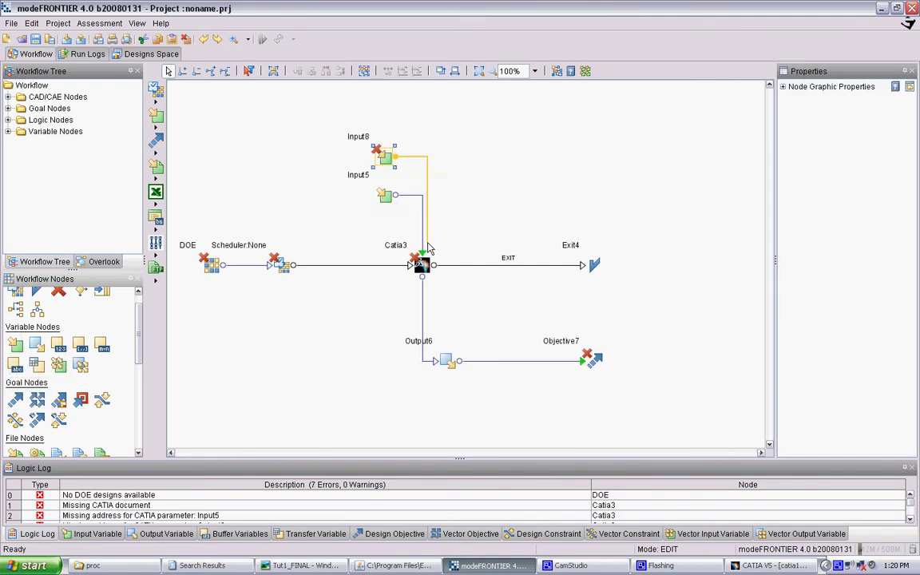
Place Input9 above Input8 and connect it to Catia3 through its output connector list.
{"action": "left_click", "coordinate": [15, 344]}
{"action": "left_click", "coordinate": [385, 112]}
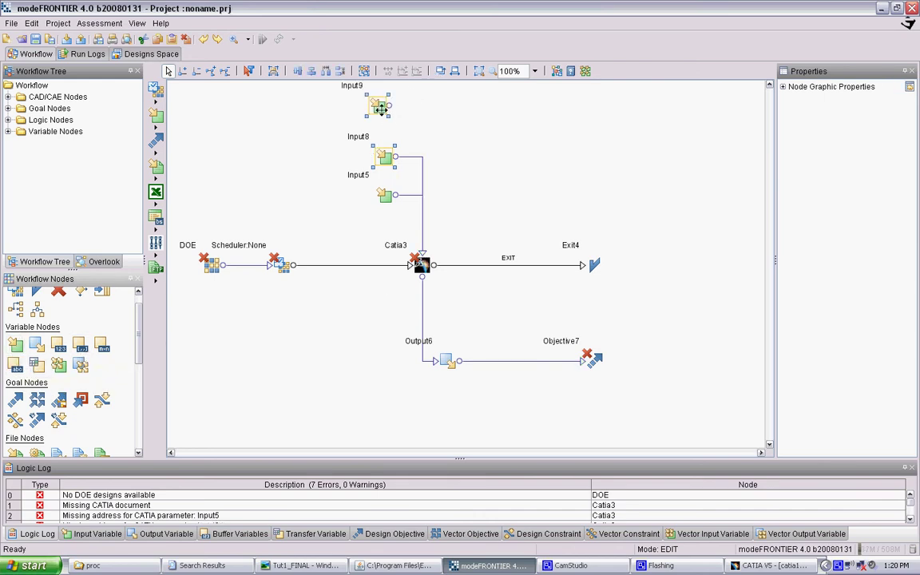
{"action": "left_click", "coordinate": [427, 123]}
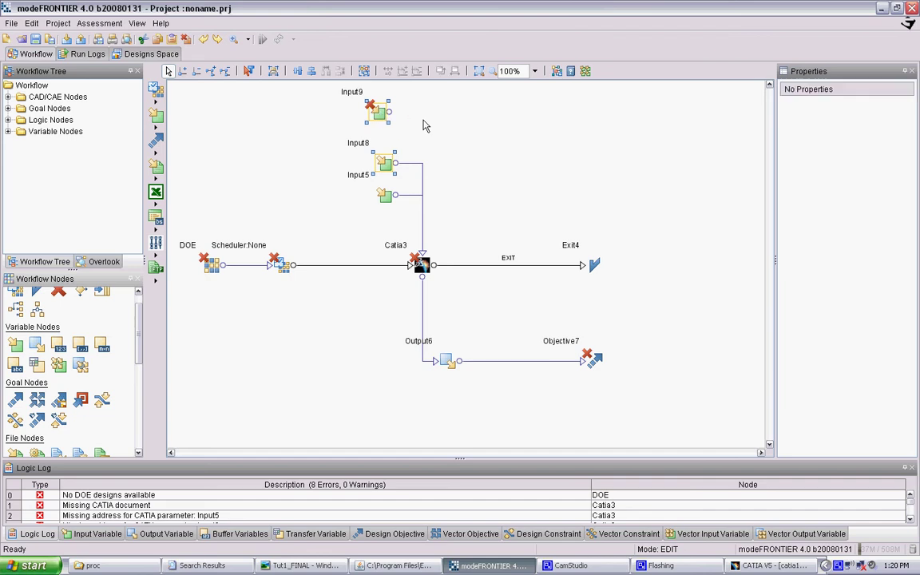
{"action": "left_click_drag", "start_coordinate": [384, 113], "coordinate": [385, 126]}
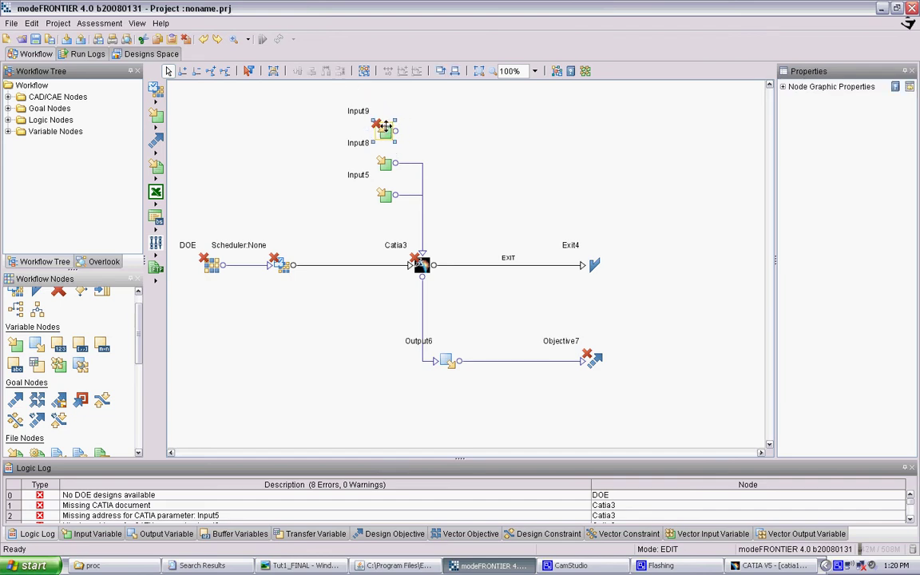
{"action": "left_click", "coordinate": [407, 132]}
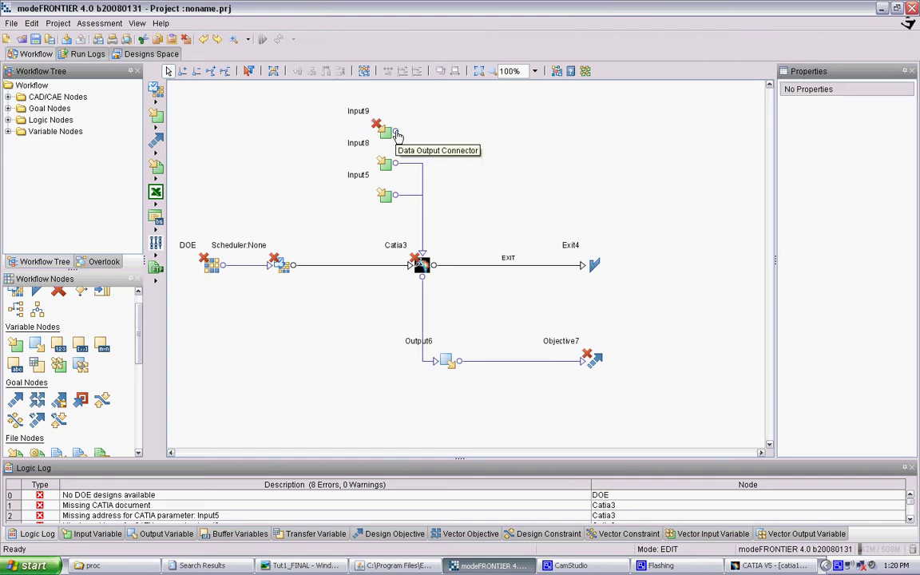
{"action": "left_click", "coordinate": [395, 133]}
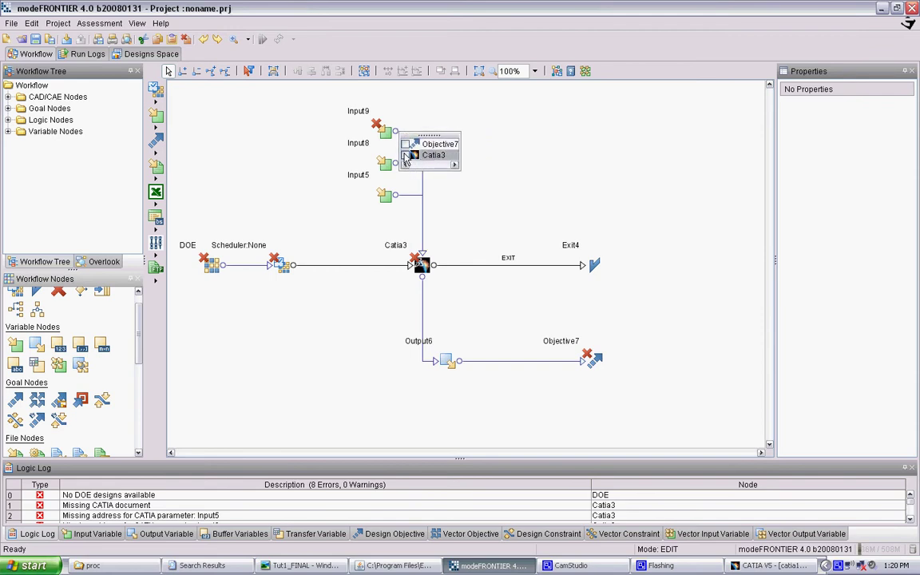
{"action": "left_click", "coordinate": [405, 155]}
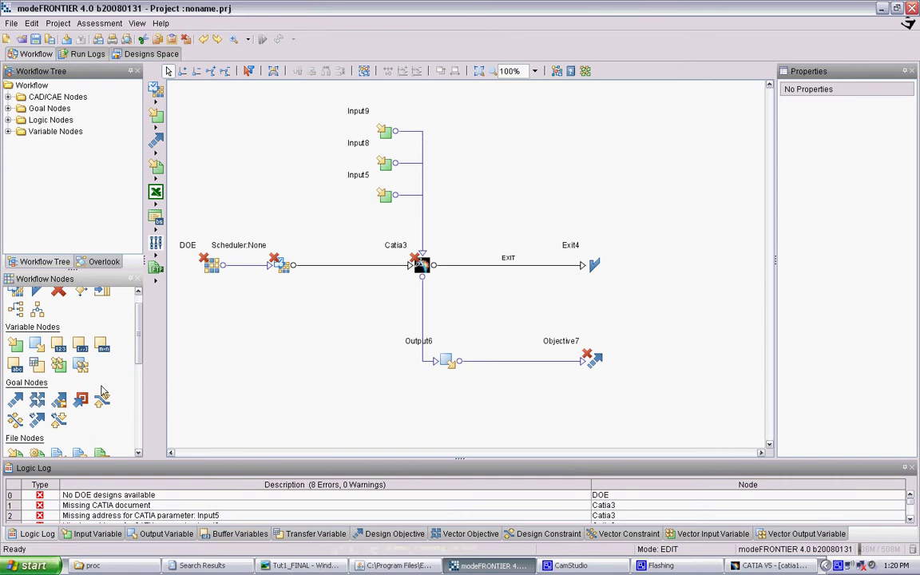
Add Output10 and Output11 below Output6 and link Catia3 to both.
{"action": "left_click_drag", "start_coordinate": [36, 345], "coordinate": [449, 380]}
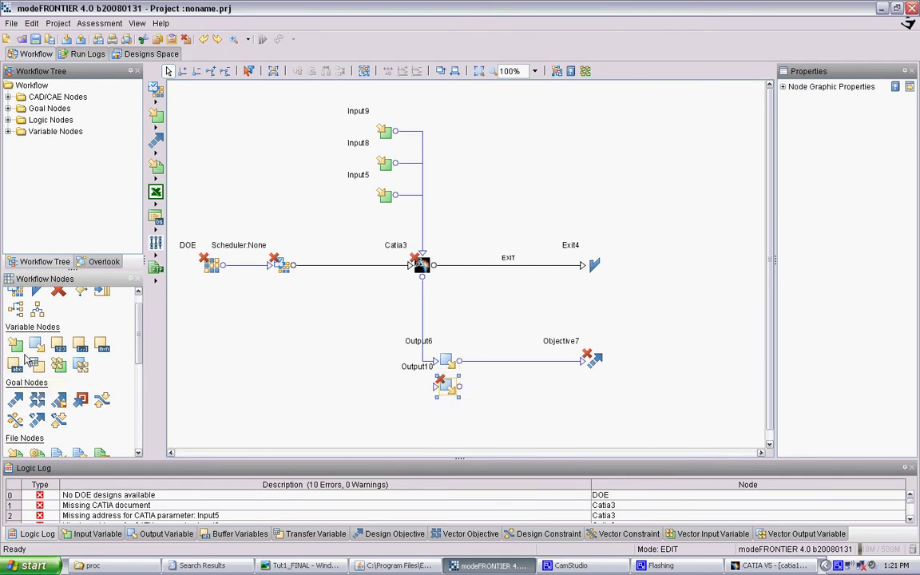
{"action": "left_click_drag", "start_coordinate": [35, 346], "coordinate": [447, 408]}
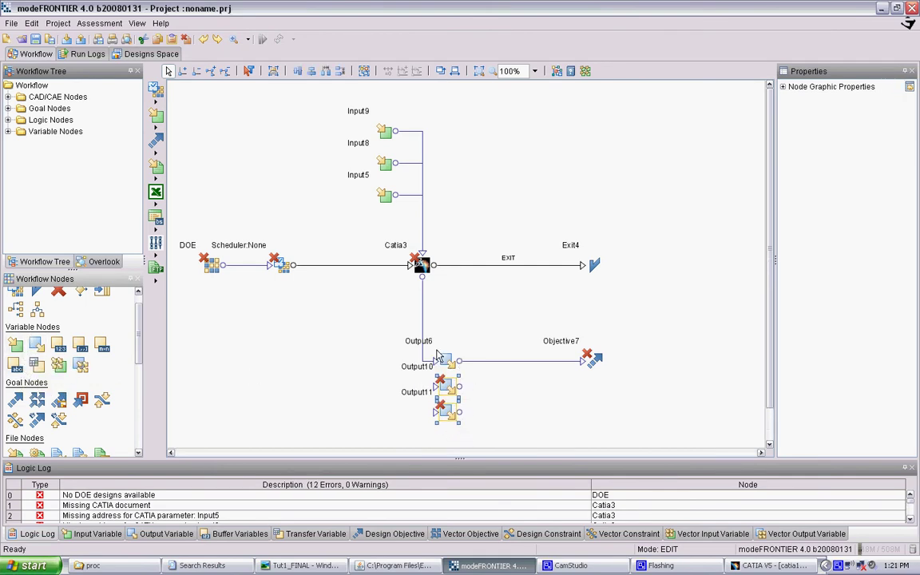
{"action": "left_click", "coordinate": [435, 323]}
{"action": "left_click_drag", "start_coordinate": [423, 277], "coordinate": [439, 385]}
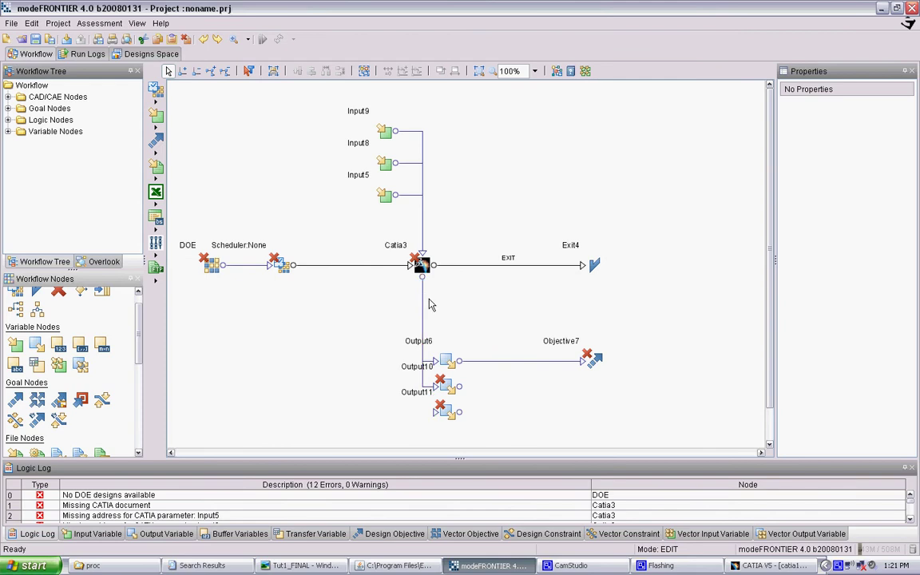
{"action": "mouse_move", "coordinate": [423, 277]}
{"action": "left_mouse_down"}
{"action": "mouse_move", "coordinate": [429, 419]}
{"action": "mouse_move", "coordinate": [438, 417]}
{"action": "left_mouse_up"}
Add Objective12 and Objective13, linking Output10 to Objective12 and Output11 to Objective13.
{"action": "left_click_drag", "start_coordinate": [50, 405], "coordinate": [596, 393]}
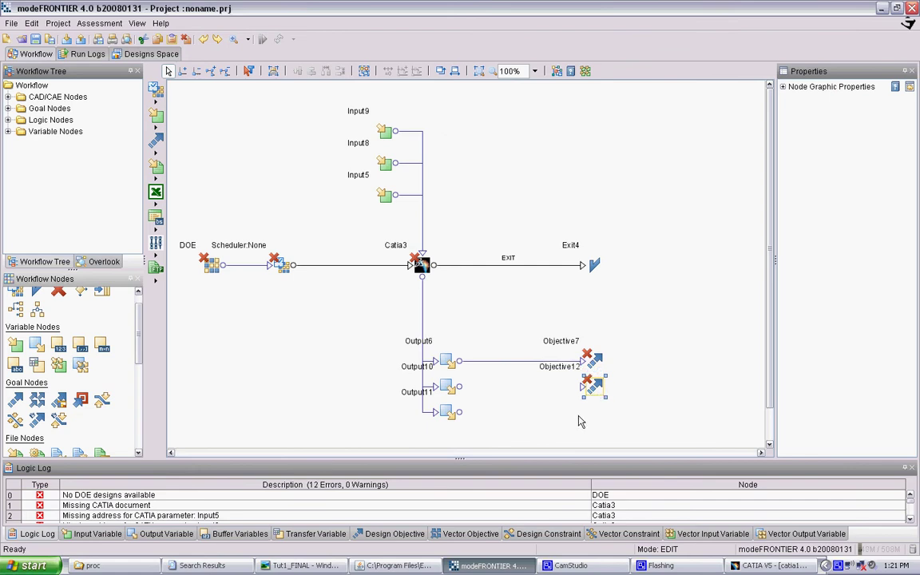
{"action": "left_click", "coordinate": [580, 422]}
{"action": "left_click_drag", "start_coordinate": [14, 400], "coordinate": [598, 416]}
{"action": "left_click", "coordinate": [525, 386]}
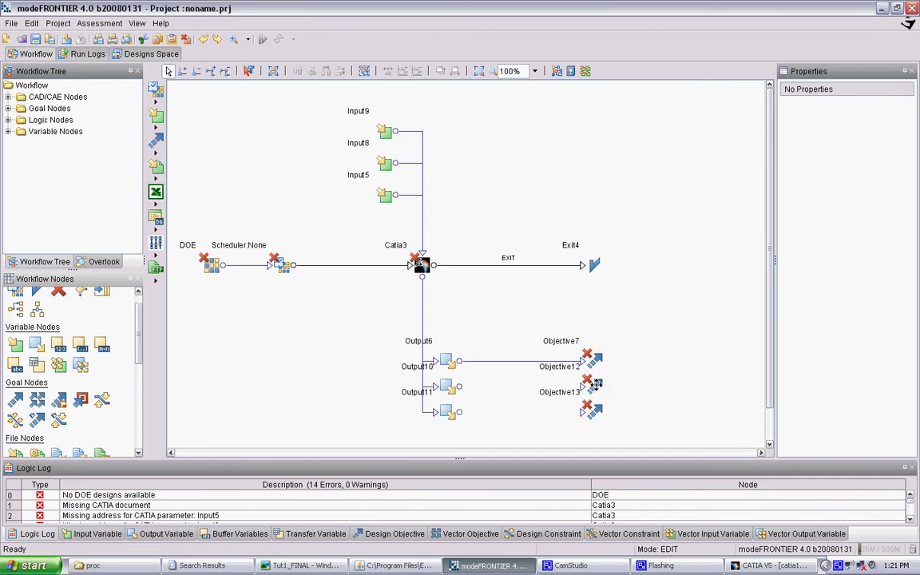
{"action": "left_click_drag", "start_coordinate": [454, 386], "coordinate": [583, 387]}
{"action": "left_click_drag", "start_coordinate": [459, 412], "coordinate": [584, 416]}
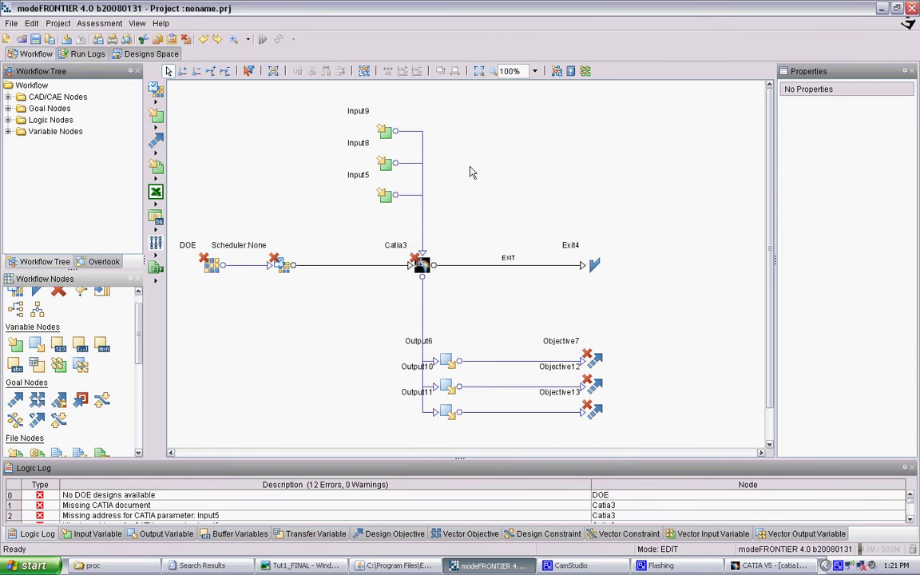
In Input9's properties, set lower bound 1000, upper bound 10000 and base 10, then apply.
{"action": "double_click", "coordinate": [385, 130]}
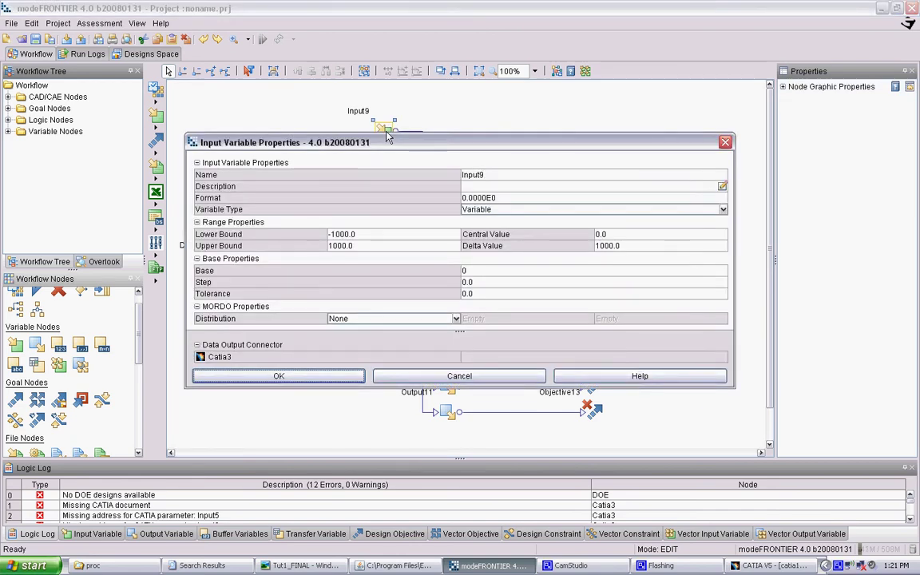
{"action": "left_click", "coordinate": [355, 234]}
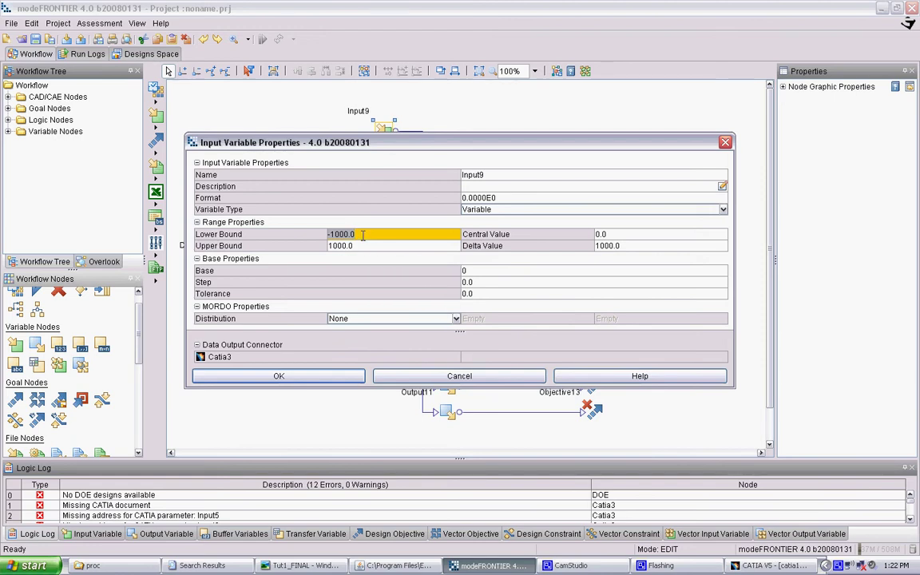
{"action": "type", "text": "1000"}
{"action": "left_click", "coordinate": [343, 245]}
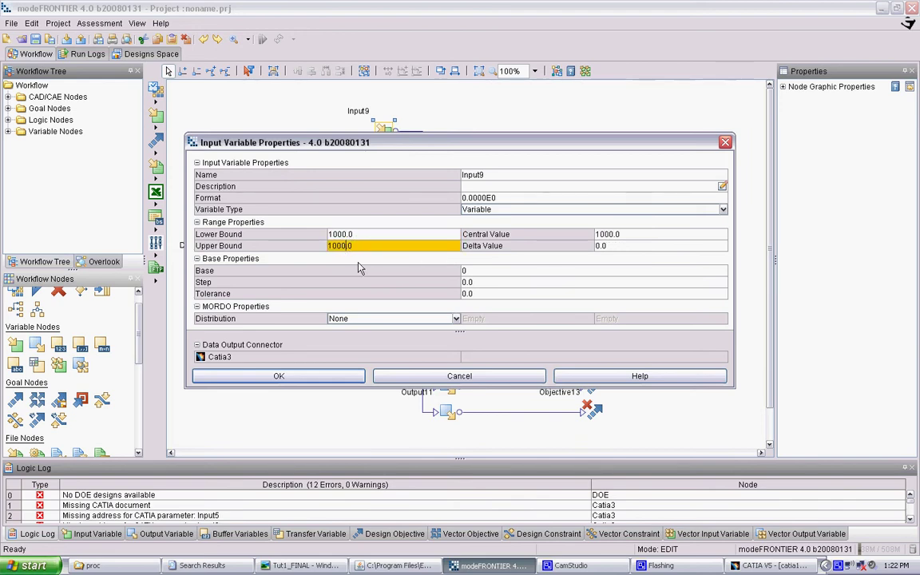
{"action": "type", "text": "0"}
{"action": "key", "text": "Return"}
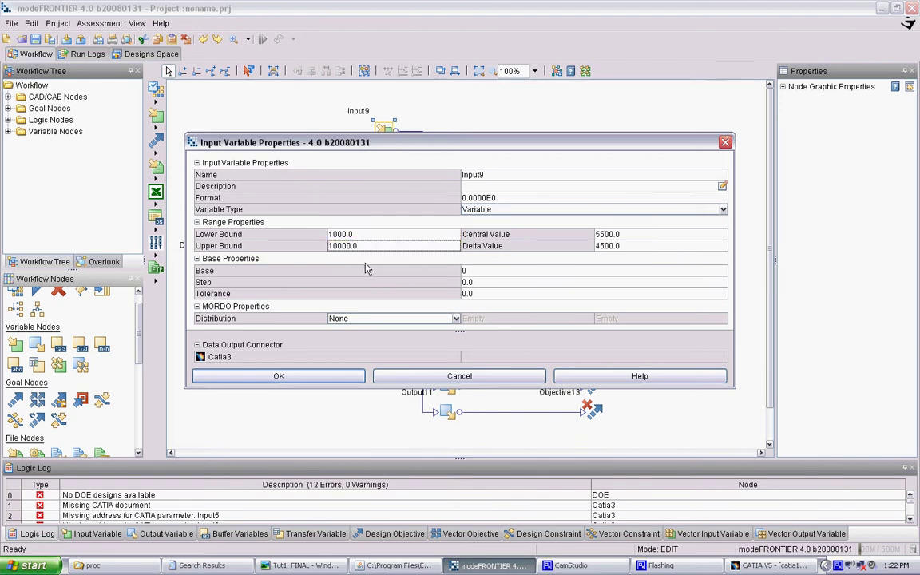
{"action": "left_click", "coordinate": [481, 270]}
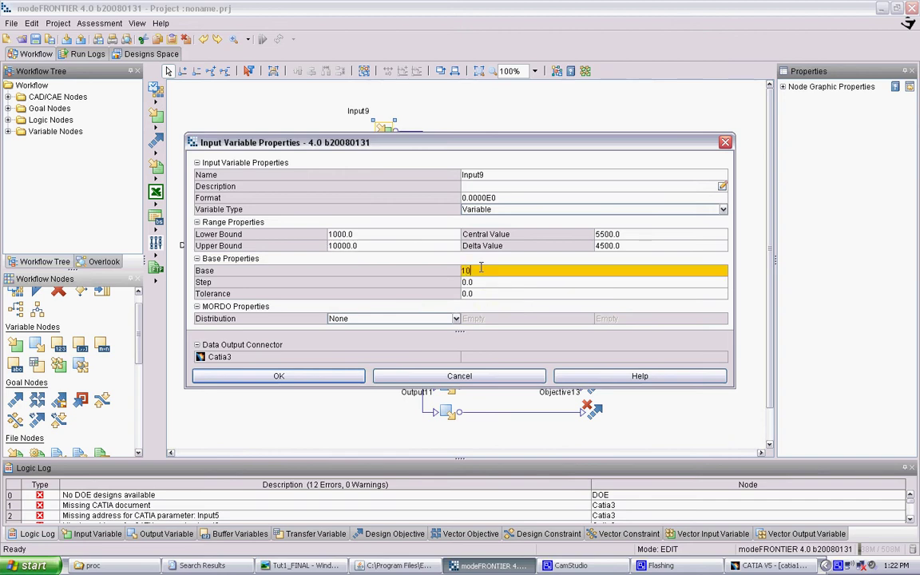
{"action": "type", "text": "10"}
{"action": "key", "text": "Return"}
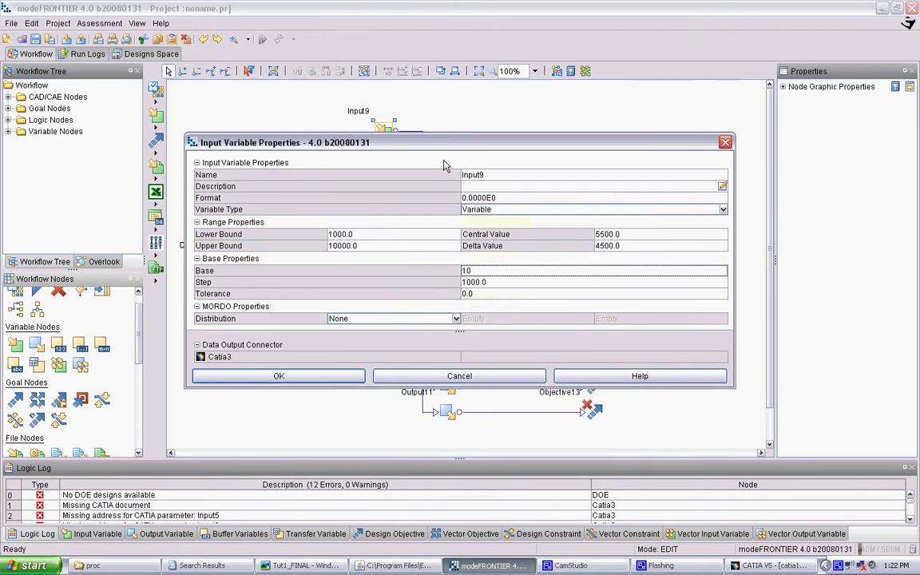
{"action": "left_click_drag", "start_coordinate": [458, 142], "coordinate": [481, 162]}
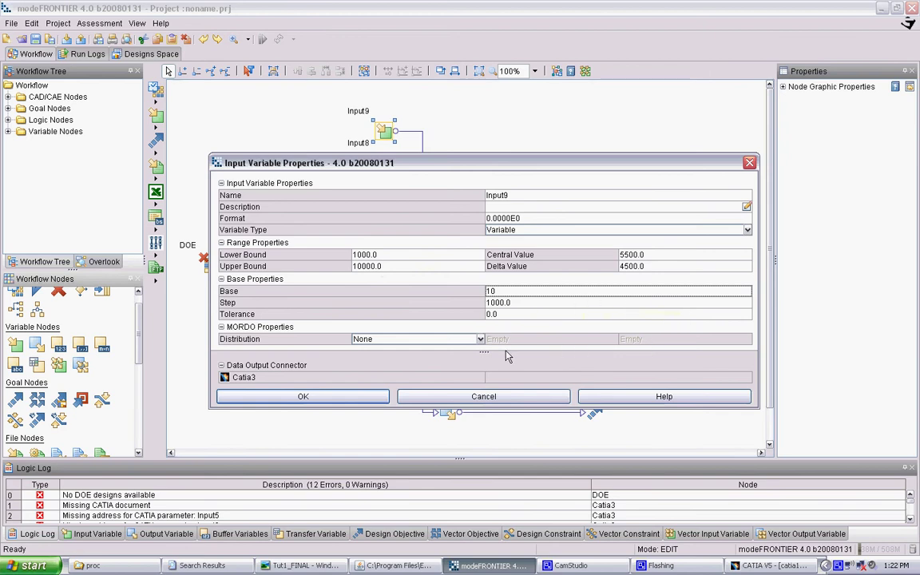
{"action": "left_click", "coordinate": [331, 396]}
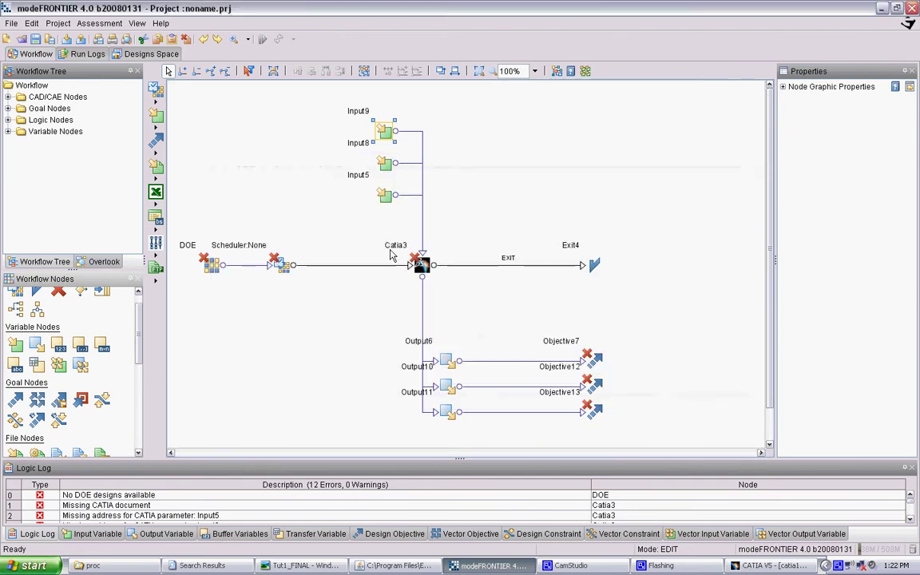
Check the overhang and width parameters in the CATIA part before returning to modeFRONTIER.
{"action": "double_click", "coordinate": [384, 164]}
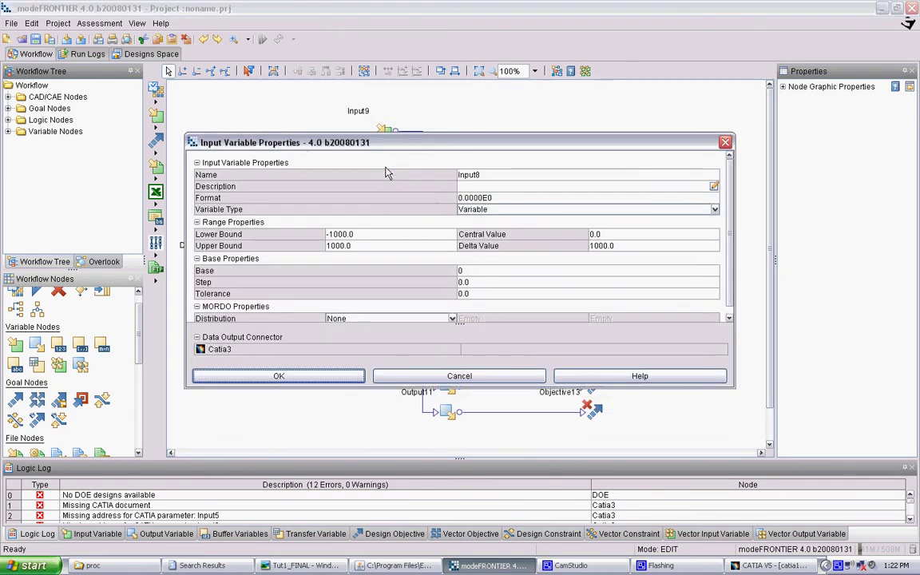
{"action": "left_click", "coordinate": [459, 376]}
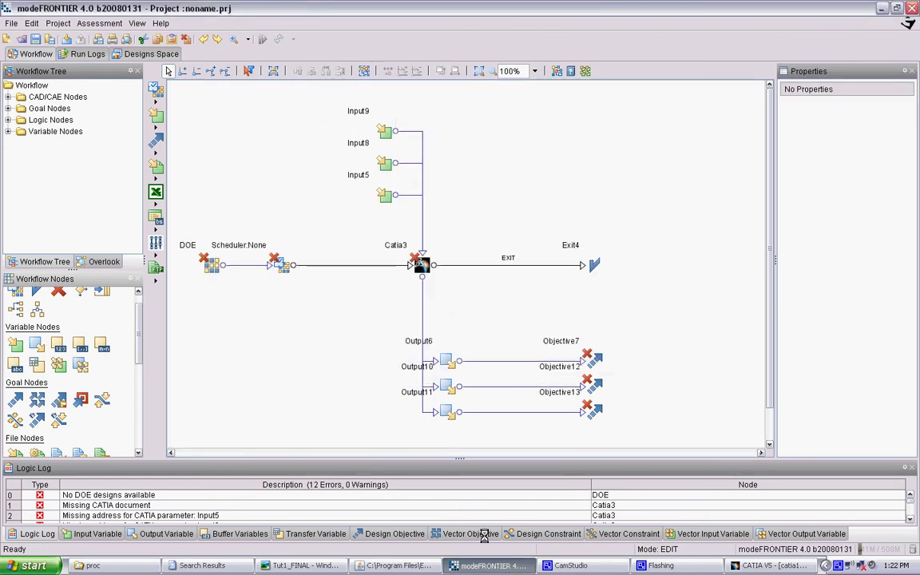
{"action": "left_click", "coordinate": [771, 565]}
{"action": "left_click", "coordinate": [80, 185], "text": "ctrl"}
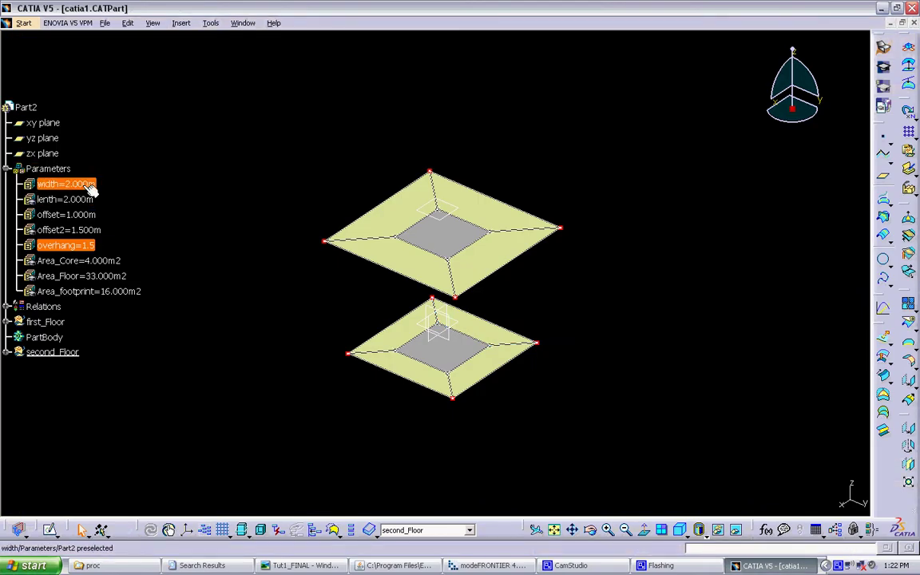
{"action": "left_click", "coordinate": [80, 185], "text": "ctrl"}
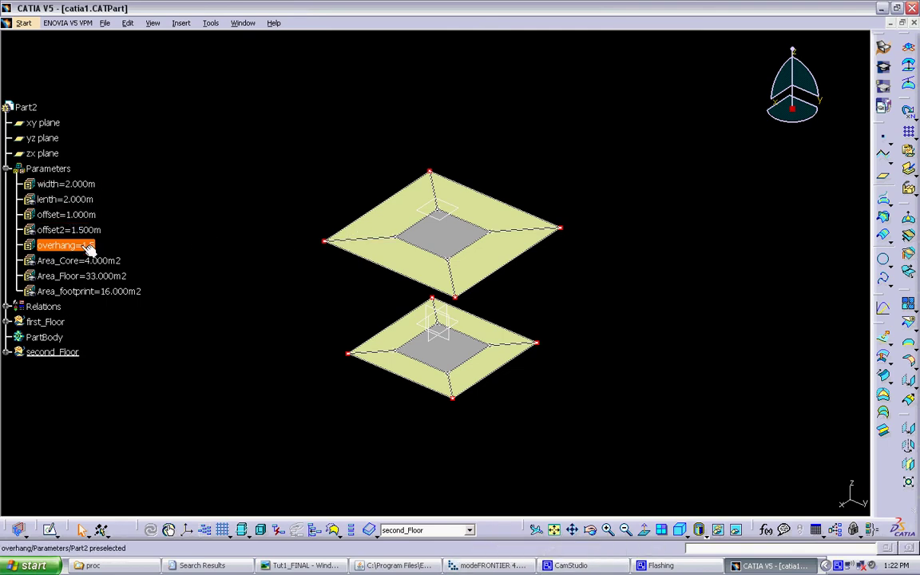
{"action": "left_click", "coordinate": [485, 568]}
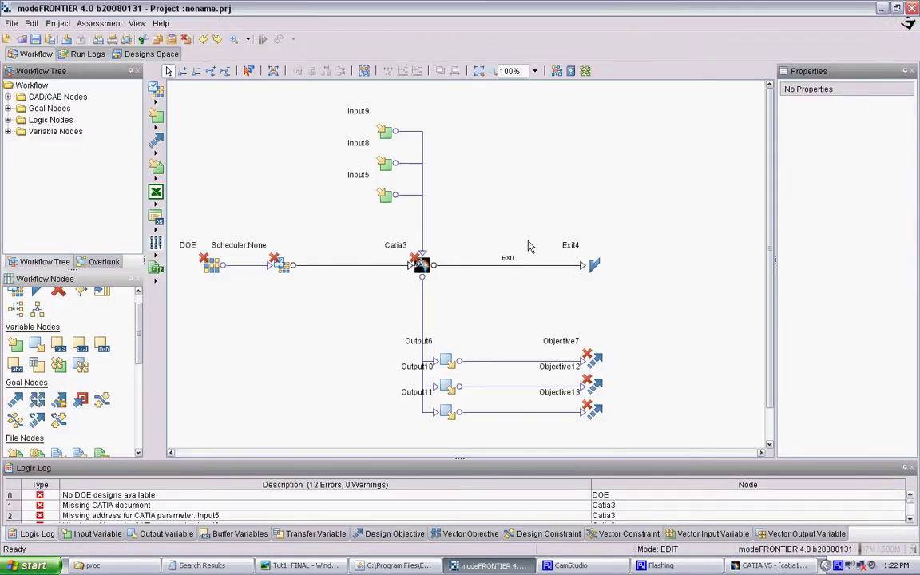
In Input8's properties, set lower bound 1000, upper bound 10000 and base 10, then apply.
{"action": "double_click", "coordinate": [358, 142]}
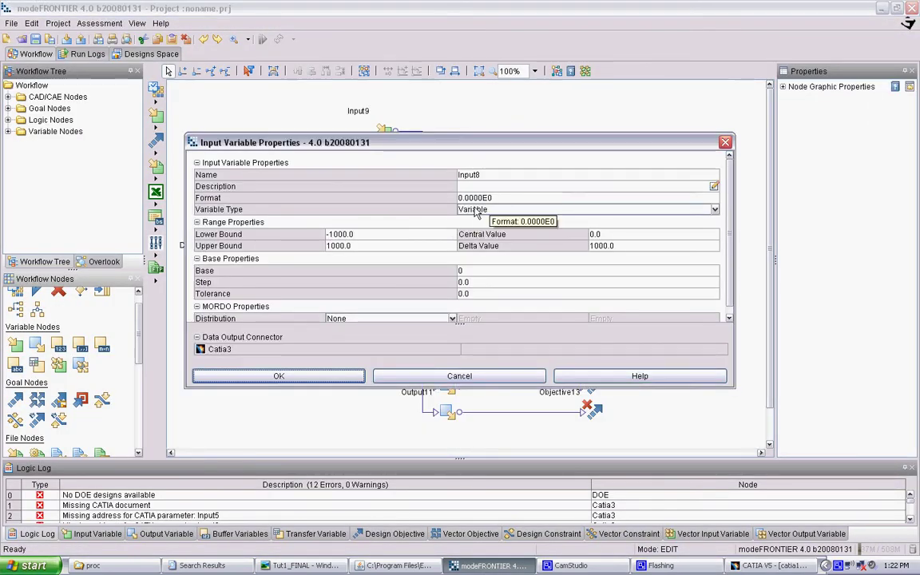
{"action": "left_click", "coordinate": [391, 235]}
{"action": "type", "text": "1000"}
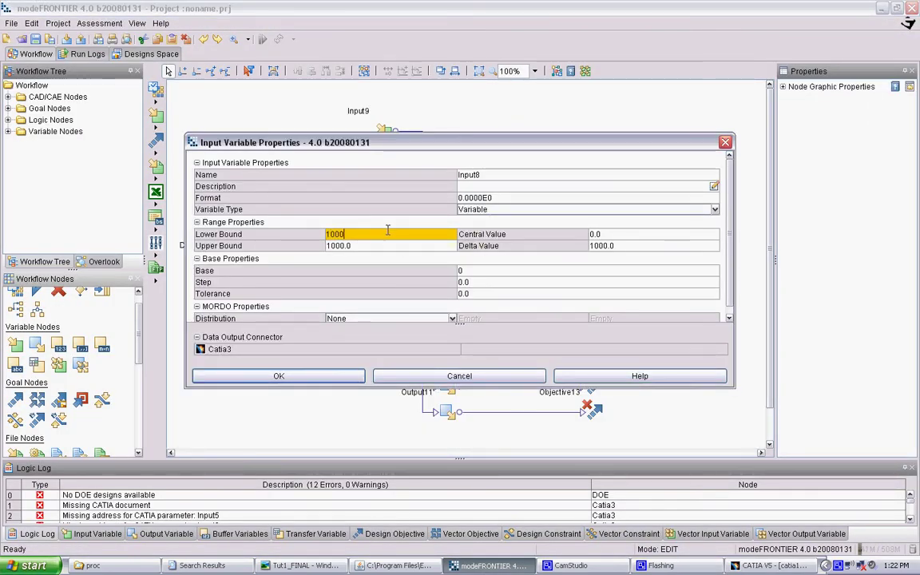
{"action": "key", "text": "Return"}
{"action": "left_click", "coordinate": [365, 245]}
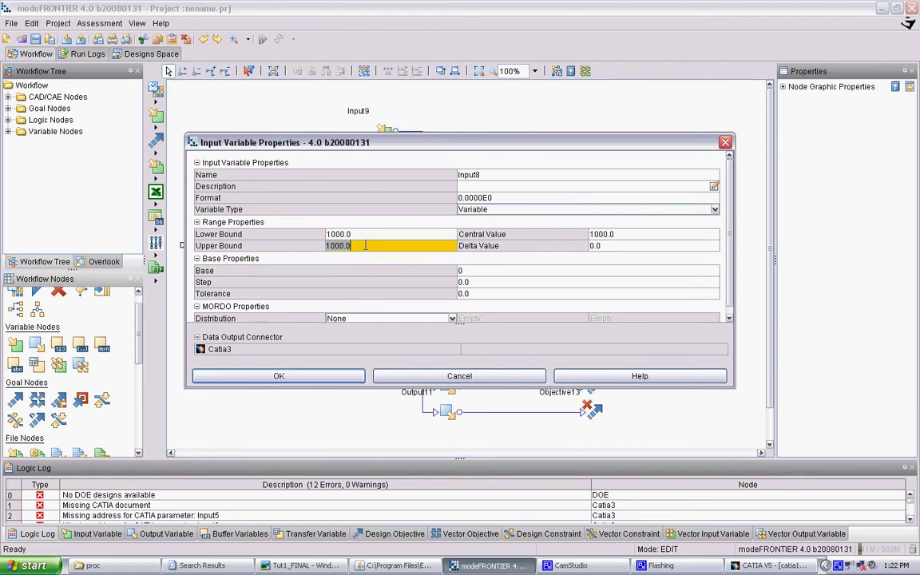
{"action": "left_click_drag", "start_coordinate": [339, 248], "coordinate": [348, 254]}
{"action": "type", "text": "10000"}
{"action": "key", "text": "Return"}
{"action": "left_click", "coordinate": [477, 272]}
{"action": "type", "text": "1"}
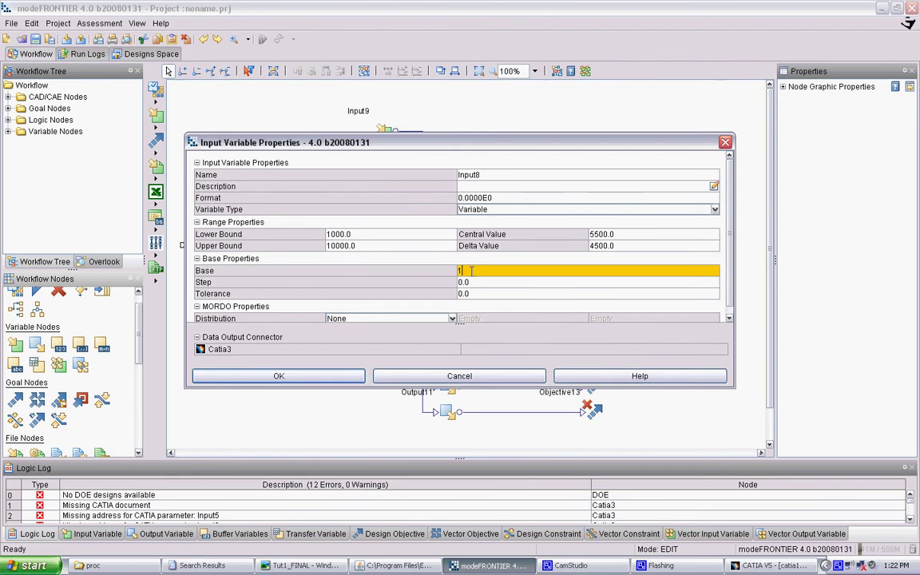
{"action": "left_click", "coordinate": [323, 375]}
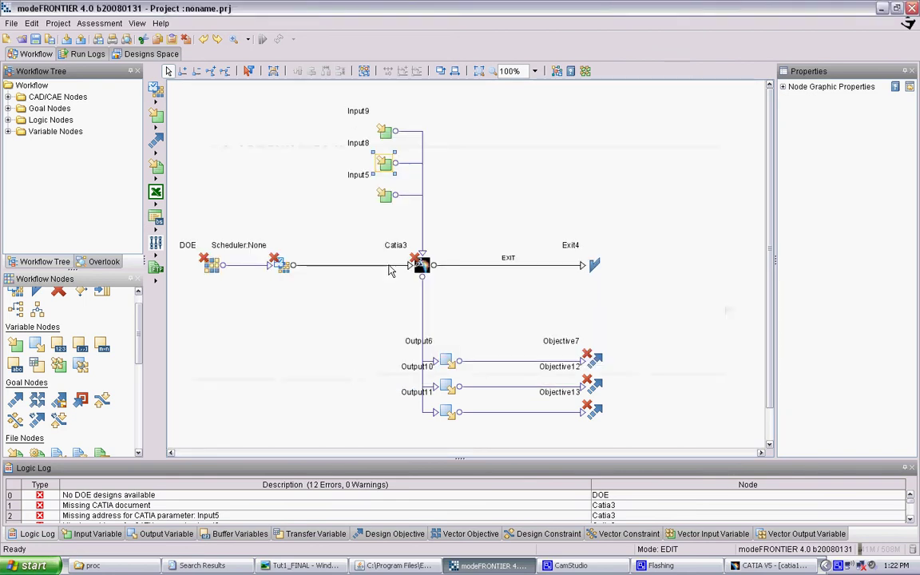
{"action": "left_click", "coordinate": [385, 197]}
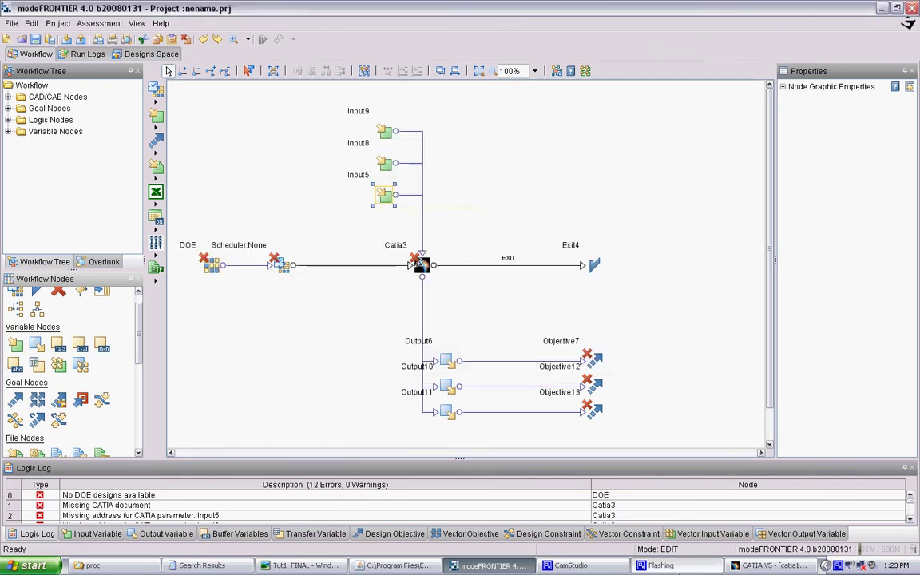
{"action": "left_click", "coordinate": [787, 566]}
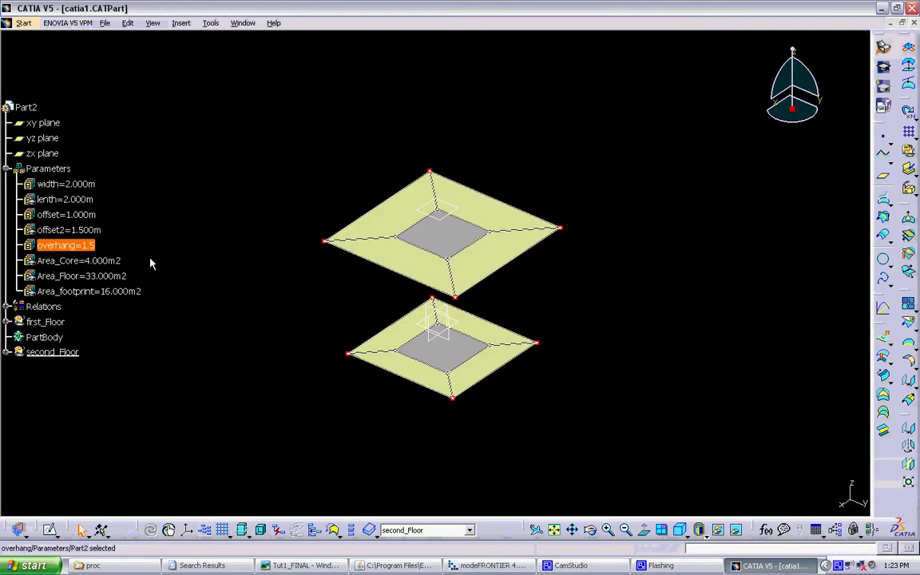
{"action": "left_click", "coordinate": [91, 254]}
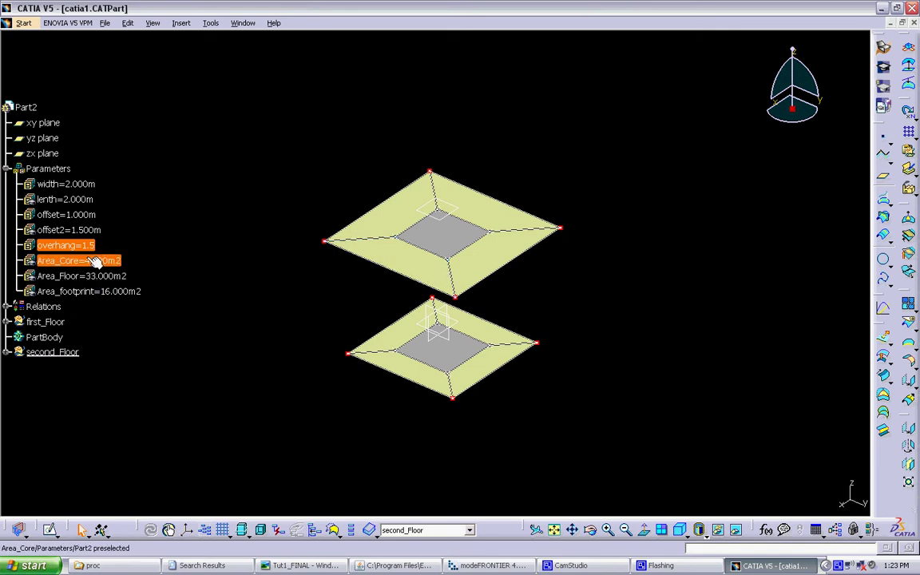
{"action": "left_click", "coordinate": [489, 565]}
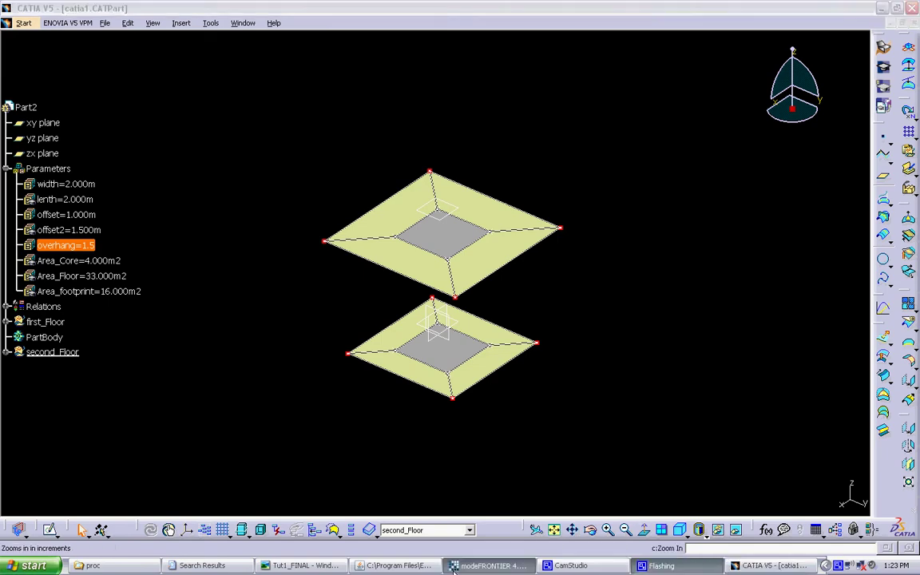
In Input5's properties, set lower bound 0.1, upper bound 2.0 and base 10, then apply.
{"action": "double_click", "coordinate": [384, 198]}
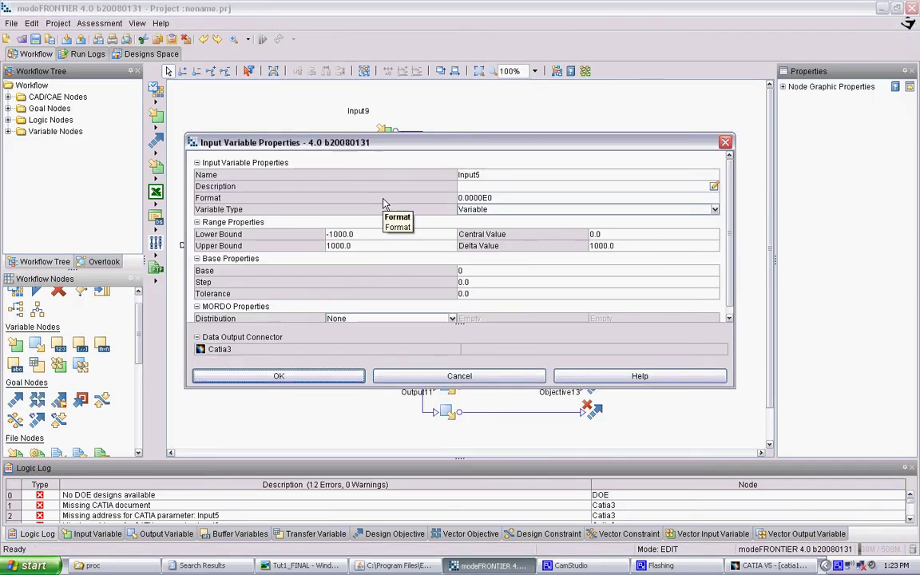
{"action": "left_click", "coordinate": [384, 234]}
{"action": "key", "text": "BackSpace"}
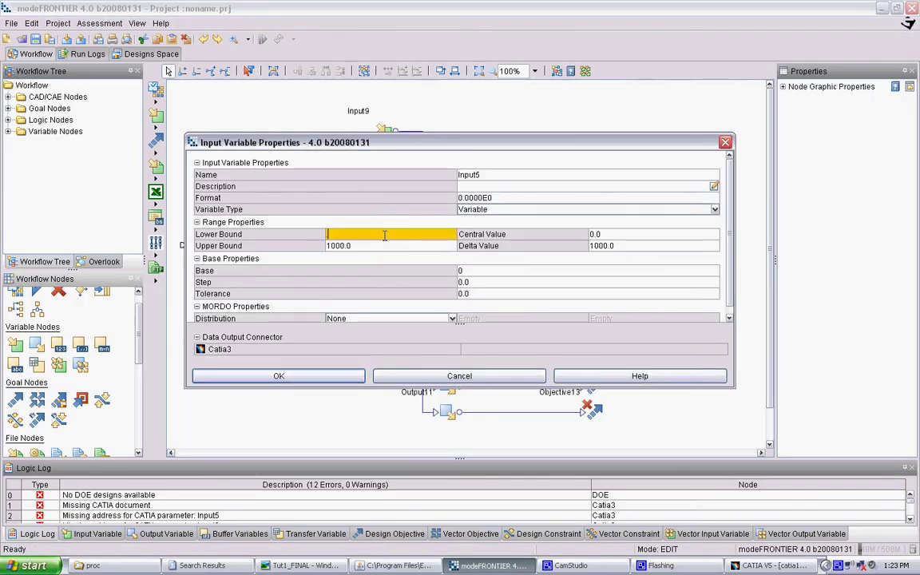
{"action": "type", "text": "1"}
{"action": "key", "text": "Return"}
{"action": "left_click", "coordinate": [377, 245]}
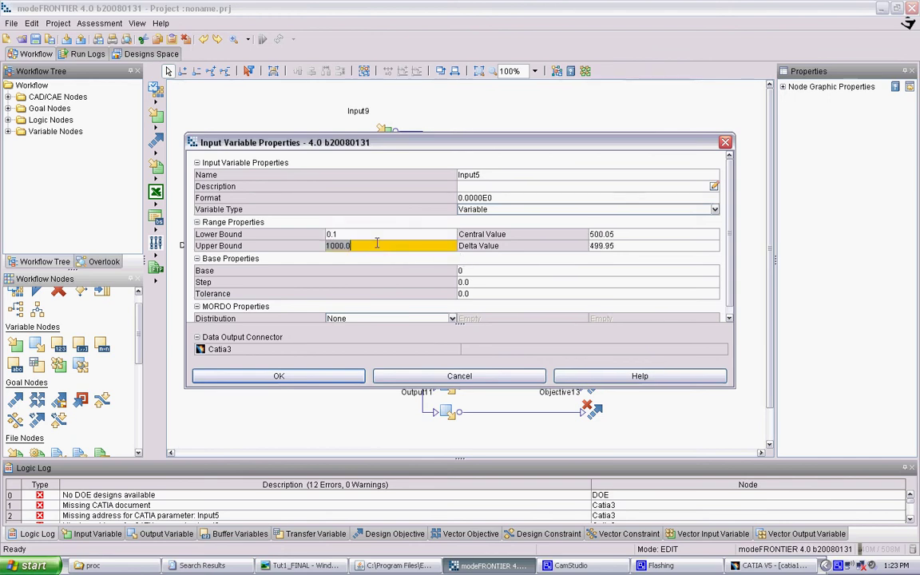
{"action": "key", "text": "Return"}
{"action": "left_click", "coordinate": [474, 269]}
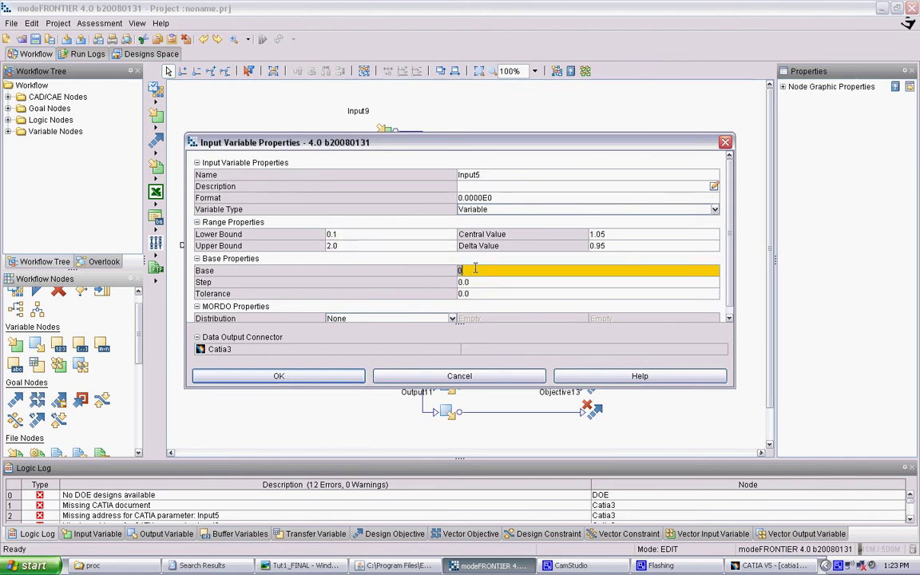
{"action": "key", "text": "Return"}
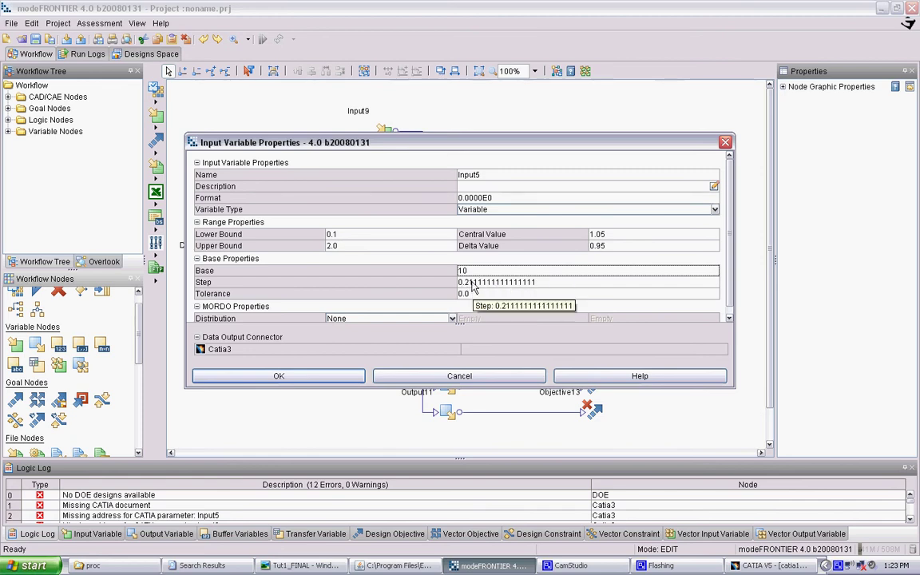
{"action": "left_click", "coordinate": [351, 375]}
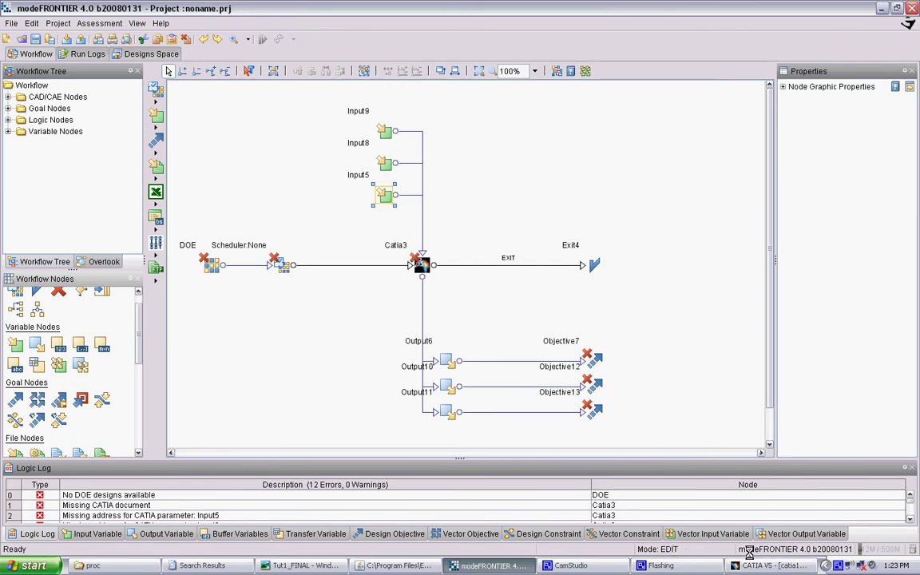
Check the parameter name in CATIA and rename the top input node to core_width.
{"action": "double_click", "coordinate": [355, 110]}
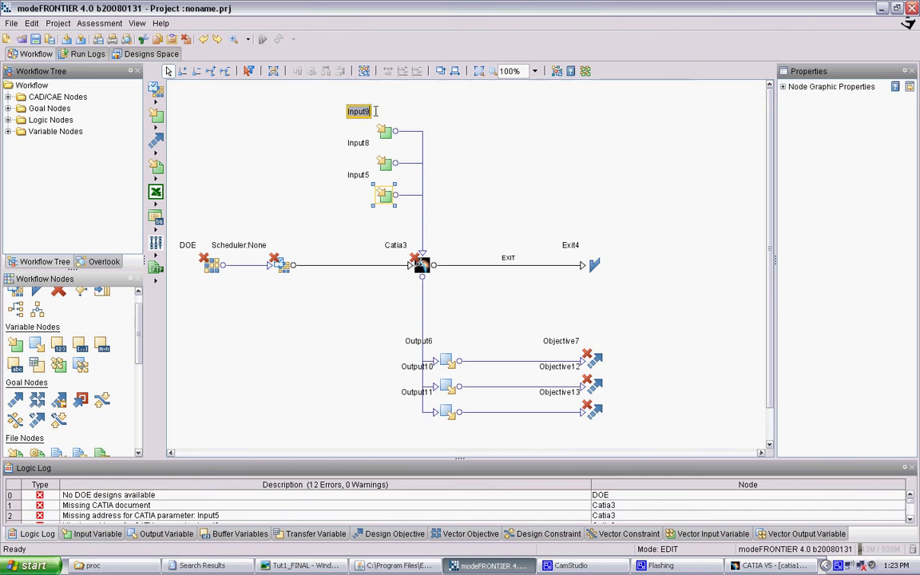
{"action": "left_click", "coordinate": [763, 569]}
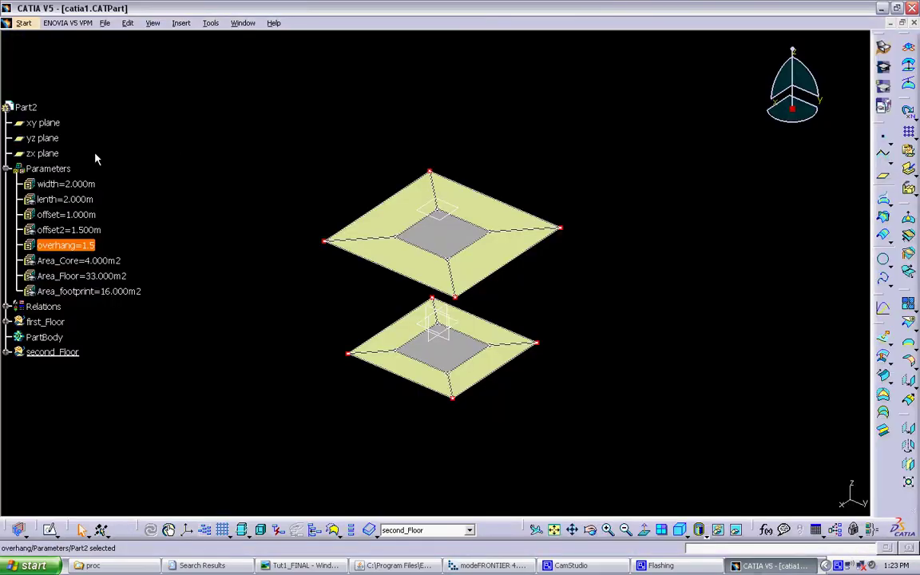
{"action": "left_click", "coordinate": [467, 567]}
{"action": "double_click", "coordinate": [358, 110]}
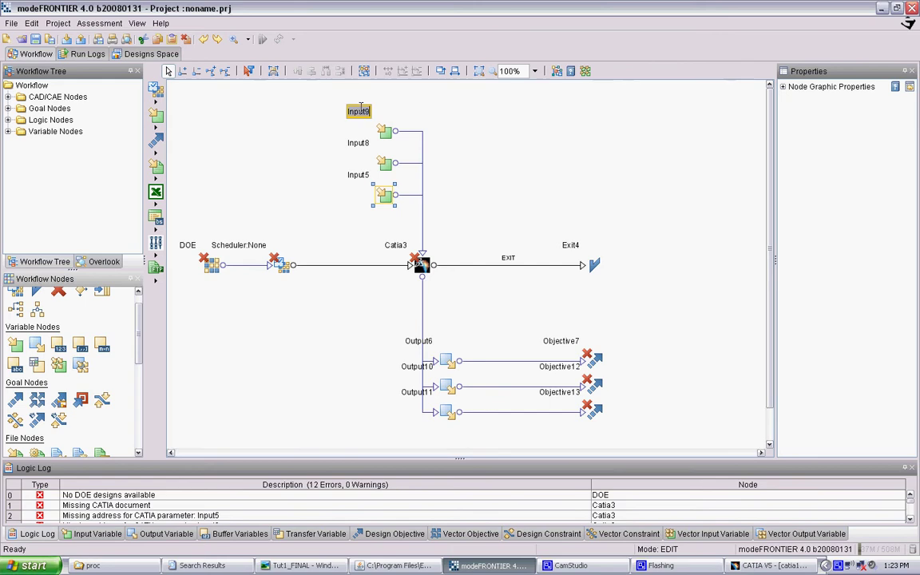
{"action": "type", "text": "core_width"}
{"action": "key", "text": "Return"}
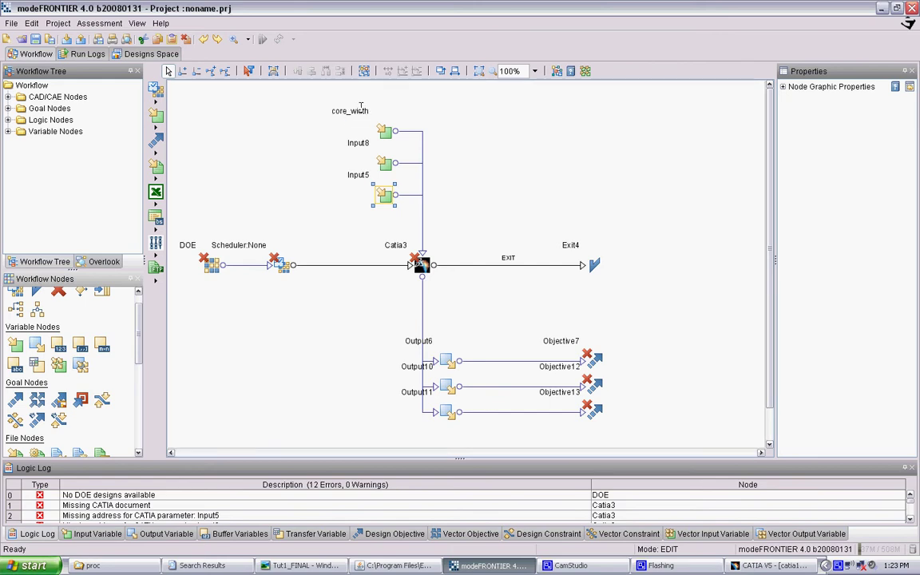
Rename the other two inputs floor_offset and overhang_ratio, then open Output6's properties.
{"action": "left_click", "coordinate": [766, 565]}
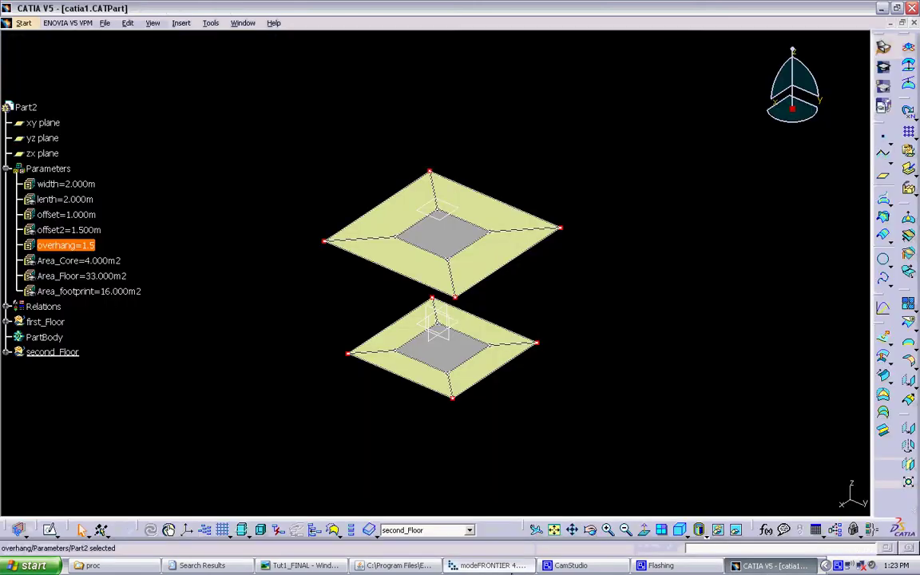
{"action": "left_click", "coordinate": [479, 568]}
{"action": "double_click", "coordinate": [358, 142]}
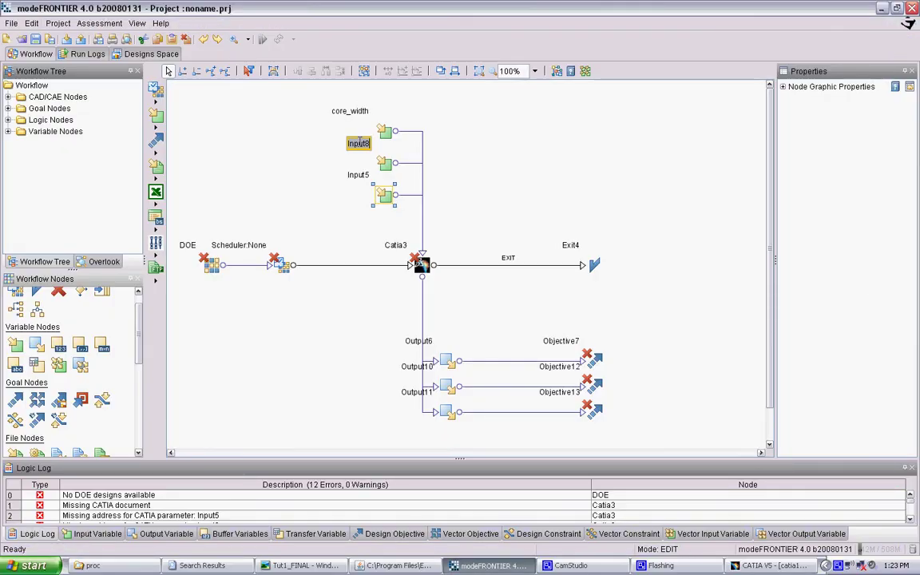
{"action": "type", "text": "floor_offset"}
{"action": "key", "text": "Return"}
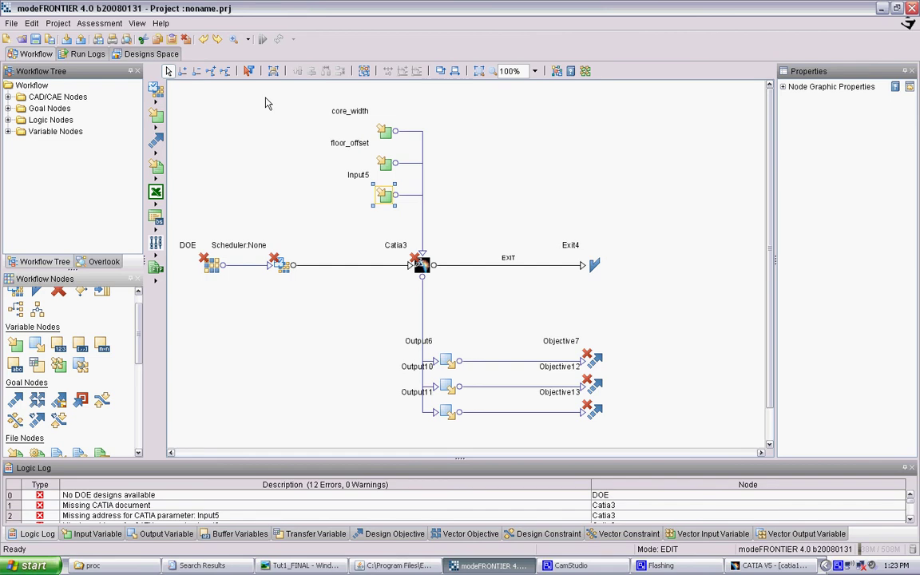
{"action": "double_click", "coordinate": [359, 175]}
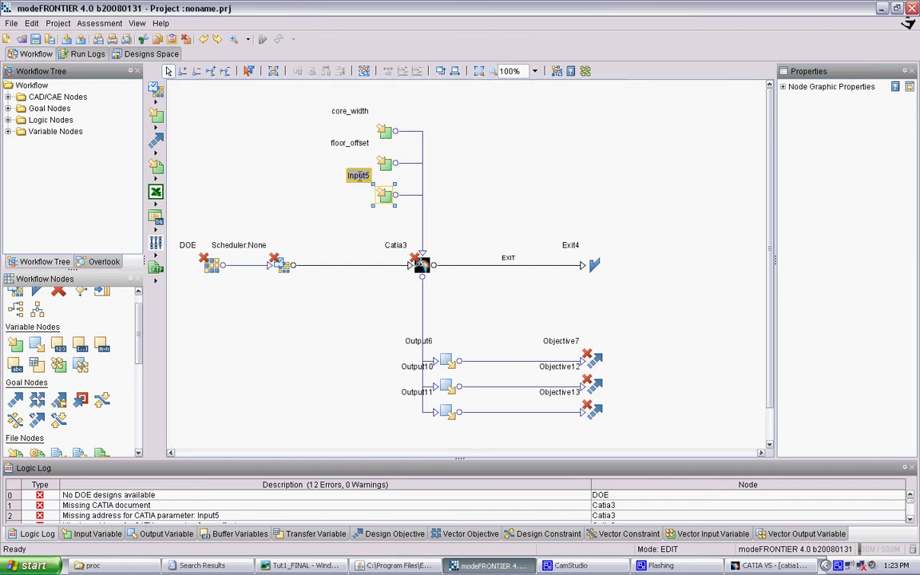
{"action": "type", "text": "overhang_ratio"}
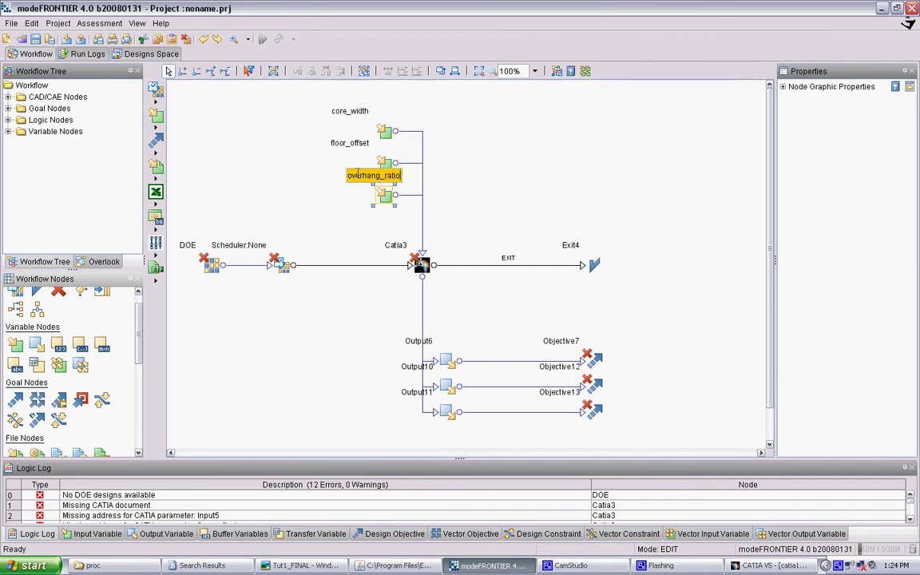
{"action": "key", "text": "Return"}
{"action": "left_click", "coordinate": [435, 191]}
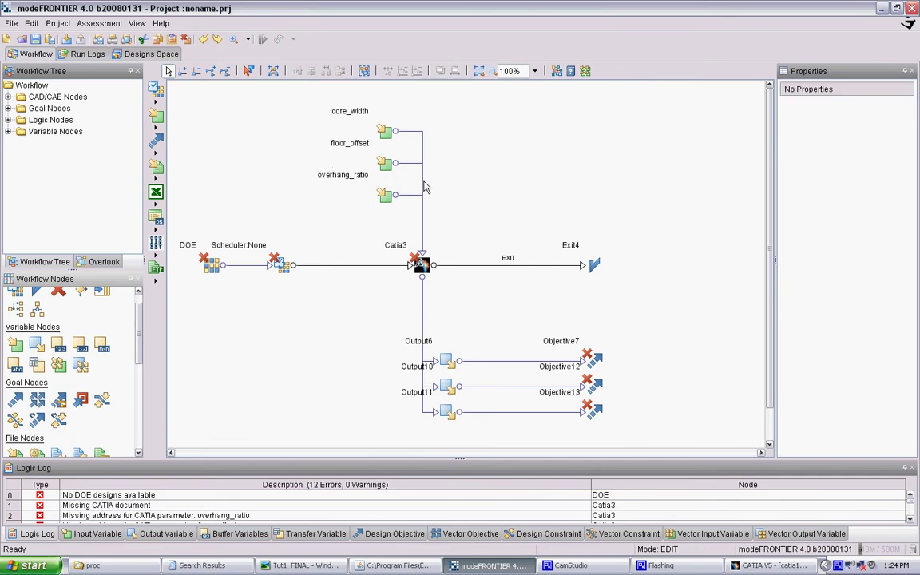
{"action": "double_click", "coordinate": [449, 361]}
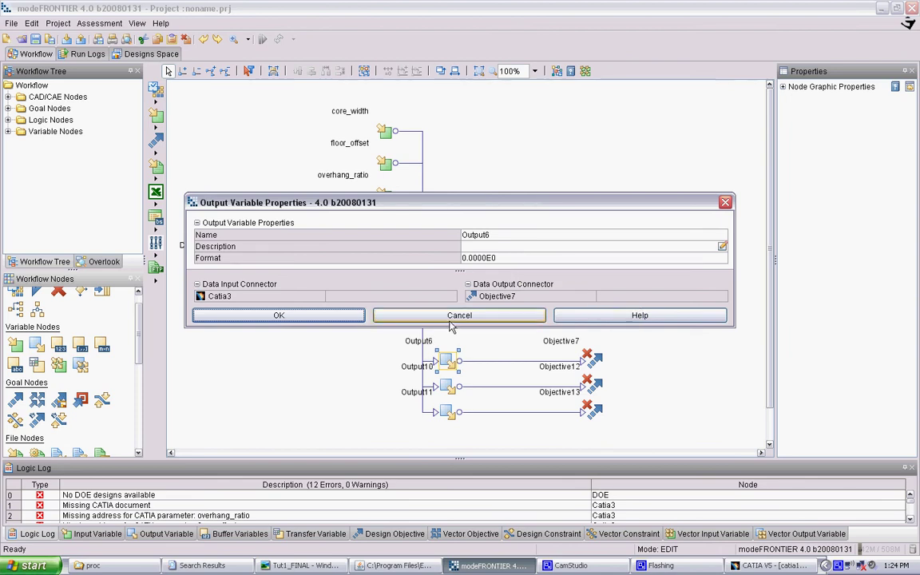
Cancel Output6's properties and open Objective7's properties in a larger window.
{"action": "left_click", "coordinate": [387, 314]}
{"action": "double_click", "coordinate": [599, 366]}
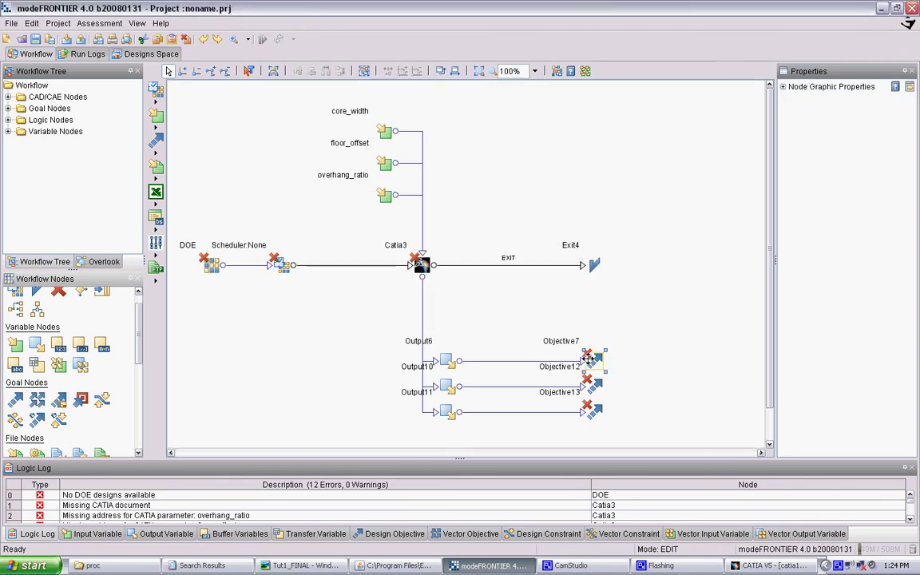
{"action": "left_click_drag", "start_coordinate": [529, 175], "coordinate": [522, 68]}
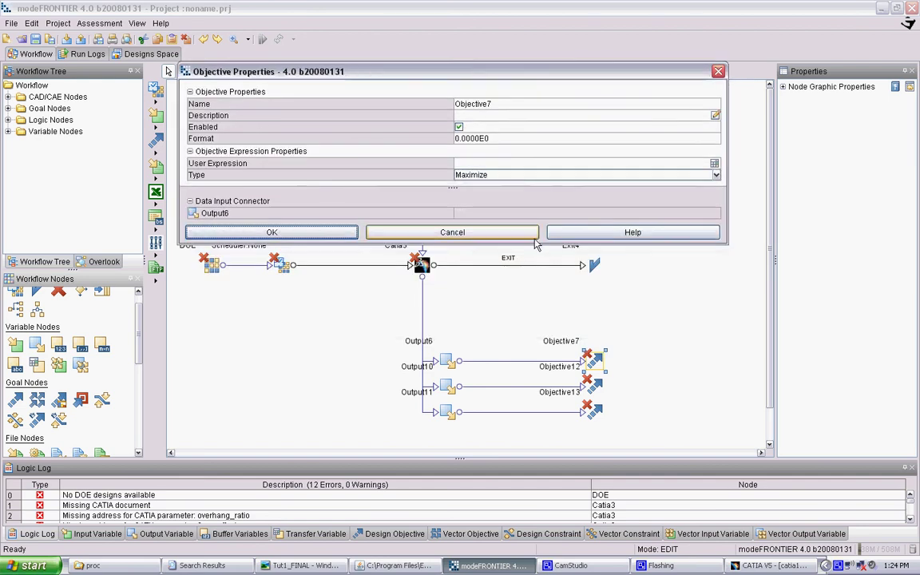
{"action": "left_click_drag", "start_coordinate": [534, 245], "coordinate": [535, 337]}
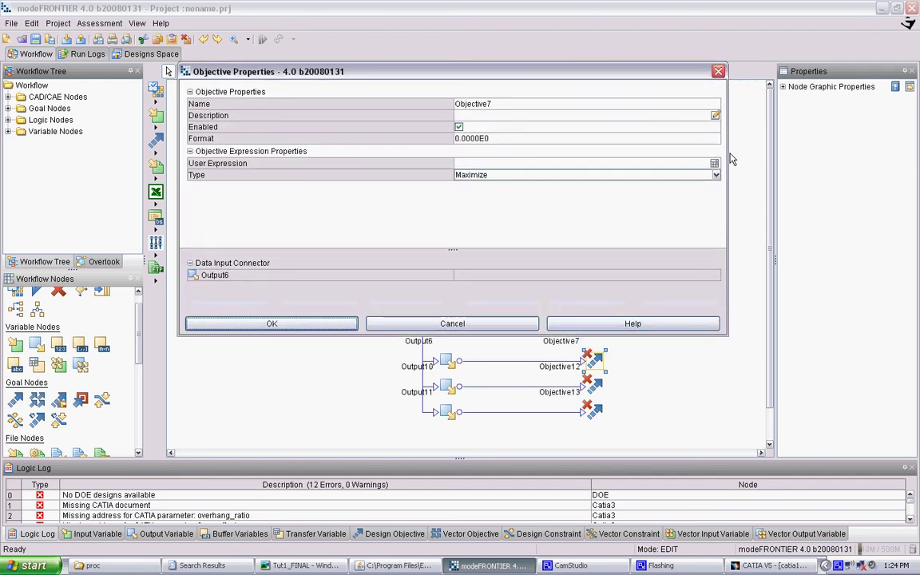
{"action": "left_click_drag", "start_coordinate": [648, 75], "coordinate": [599, 53]}
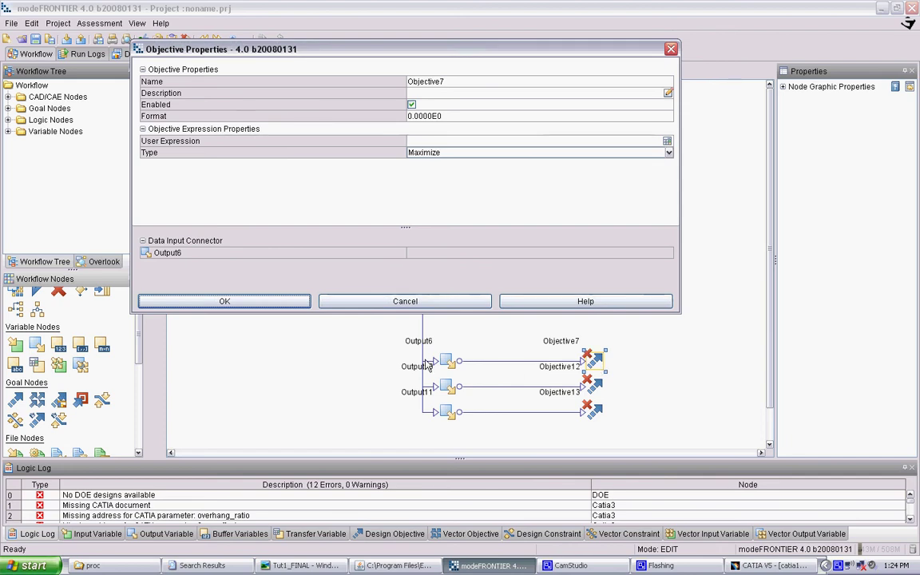
Set Objective7's user expression to Output6, keep Type Maximize, and confirm.
{"action": "left_click", "coordinate": [479, 140]}
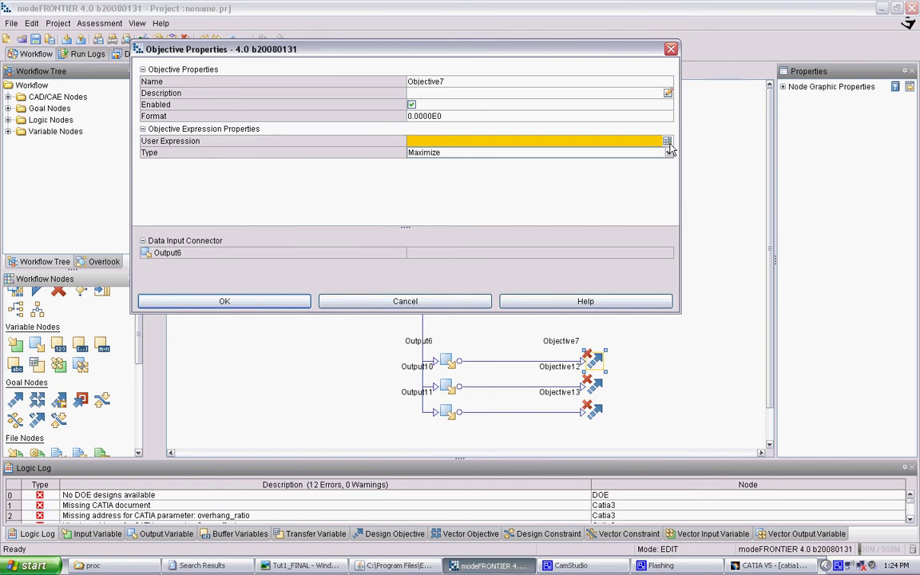
{"action": "left_click", "coordinate": [666, 143]}
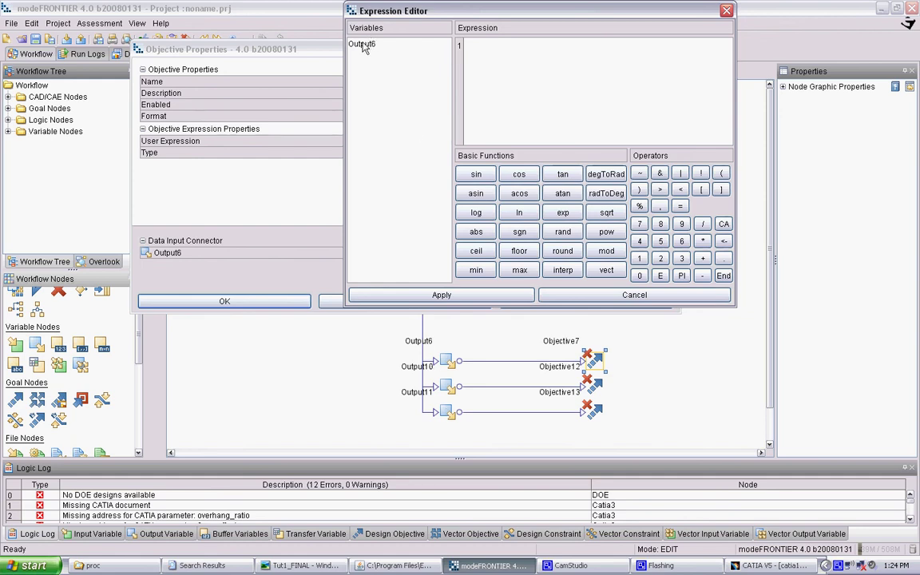
{"action": "left_click_drag", "start_coordinate": [363, 45], "coordinate": [508, 65]}
{"action": "left_click", "coordinate": [441, 294]}
{"action": "left_click", "coordinate": [668, 152]}
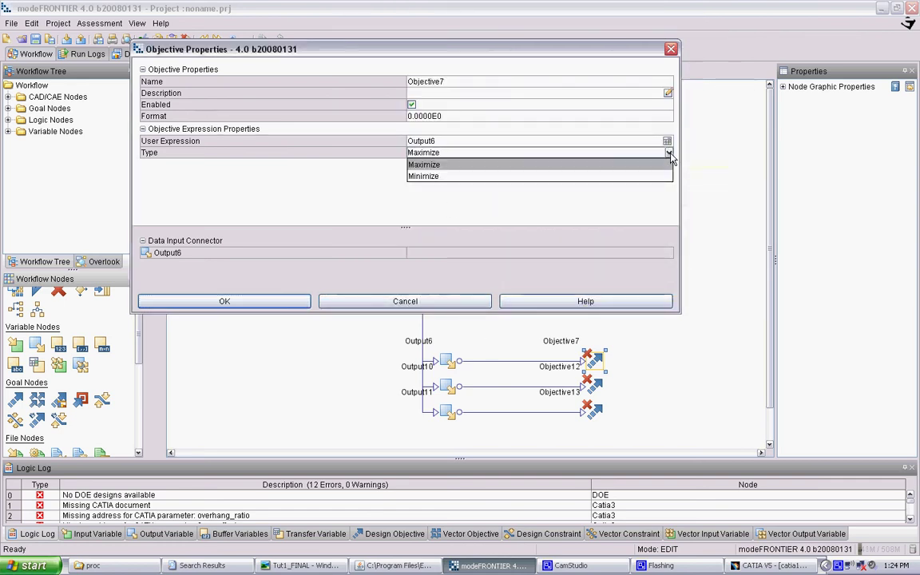
{"action": "left_click", "coordinate": [459, 164]}
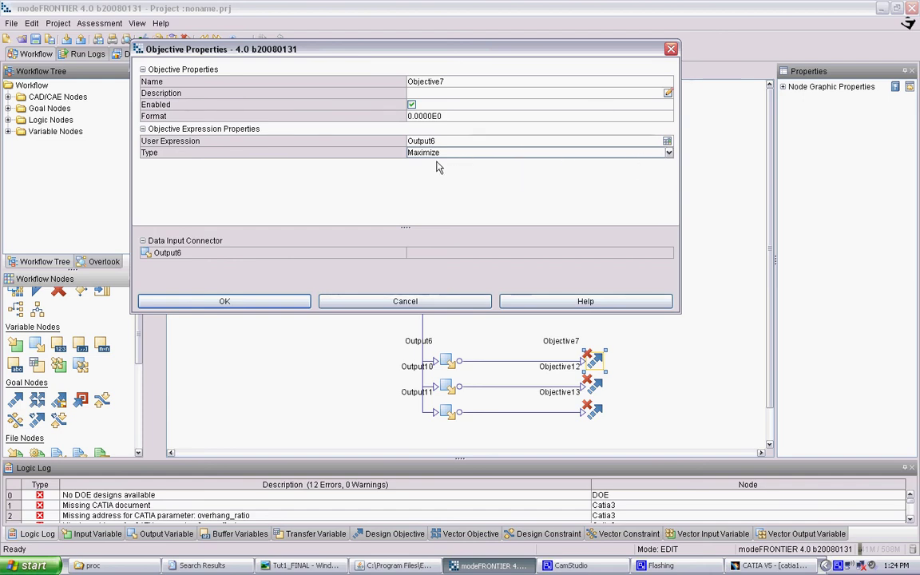
{"action": "left_click", "coordinate": [246, 302]}
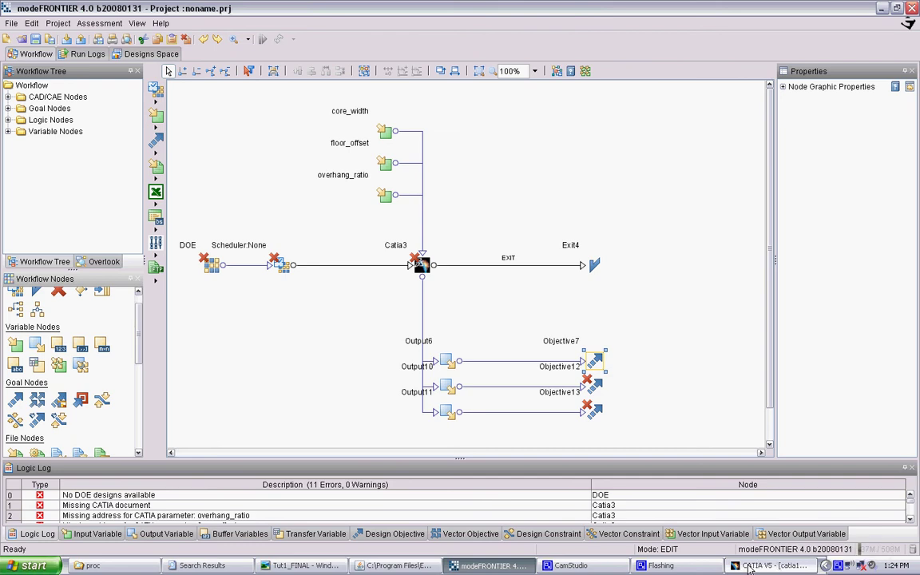
Review the Area_Core, Area_Floor and Area_footprint parameters in CATIA, then return to modeFRONTIER.
{"action": "left_click", "coordinate": [748, 569]}
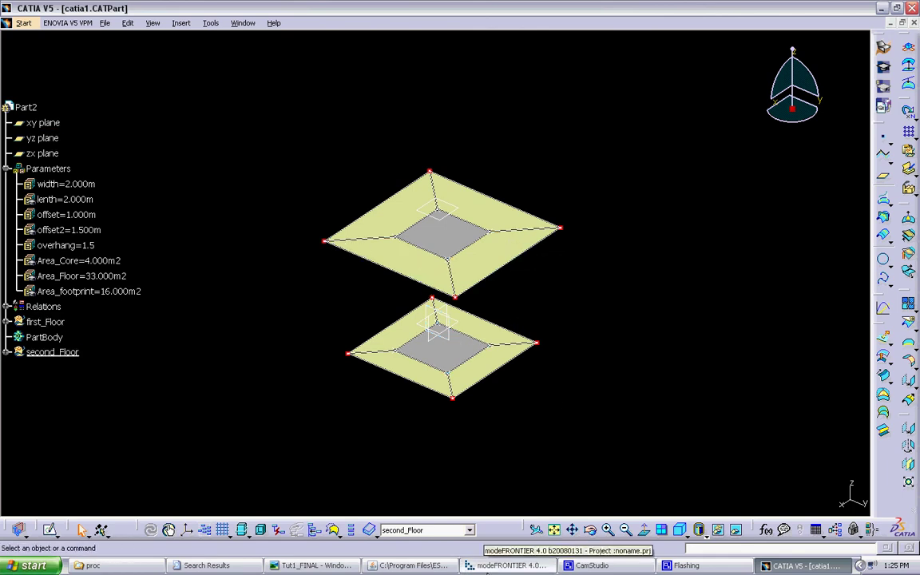
{"action": "left_click", "coordinate": [507, 565]}
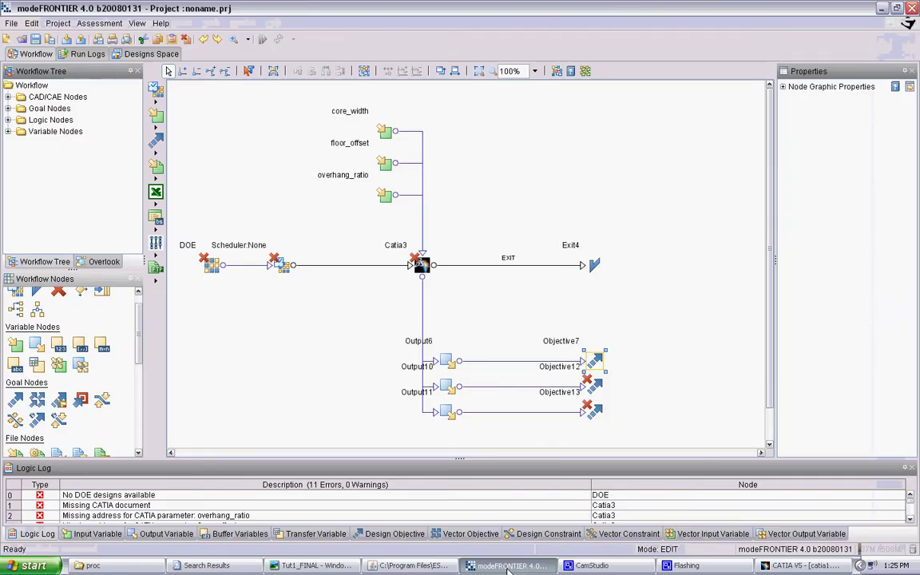
Rename the three output nodes to area_core, area_floor and area_footprint.
{"action": "double_click", "coordinate": [417, 341]}
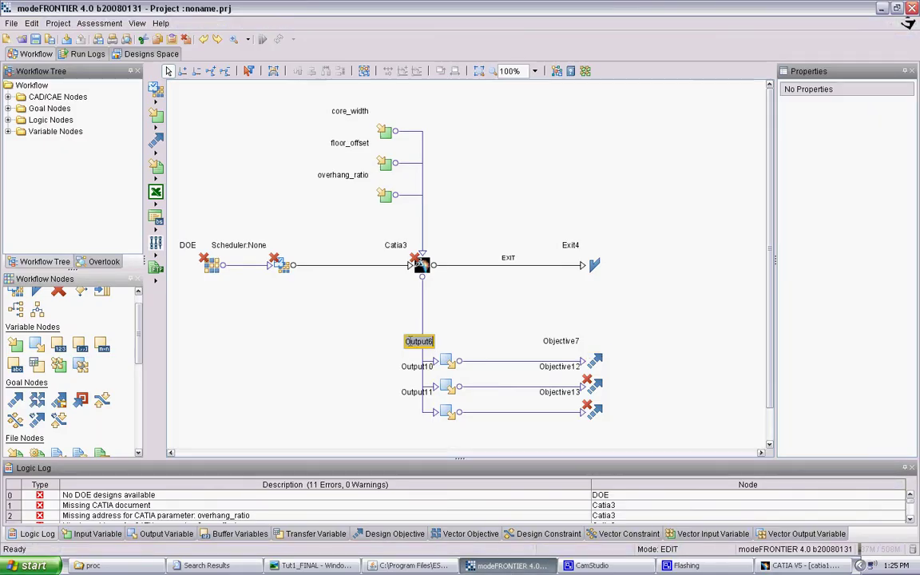
{"action": "left_click", "coordinate": [798, 566]}
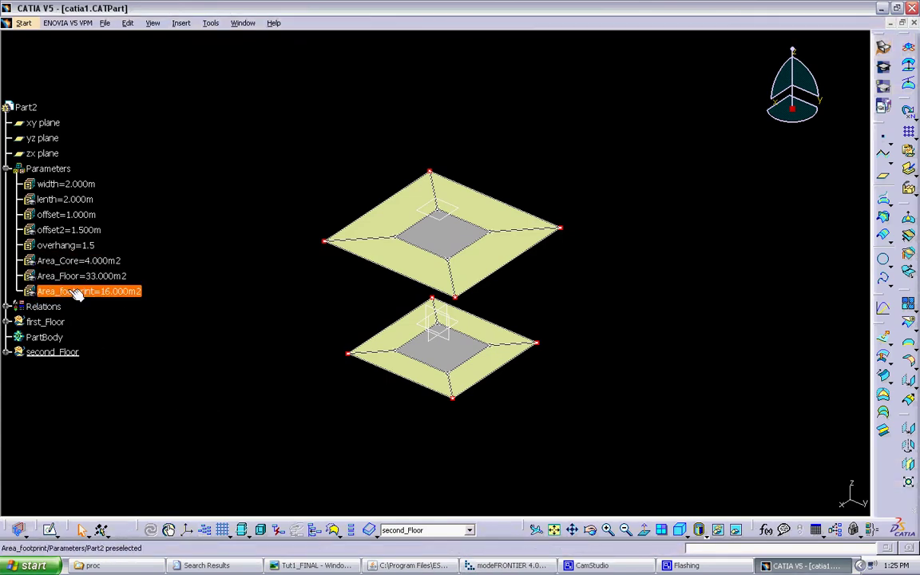
{"action": "key", "text": "alt+Tab"}
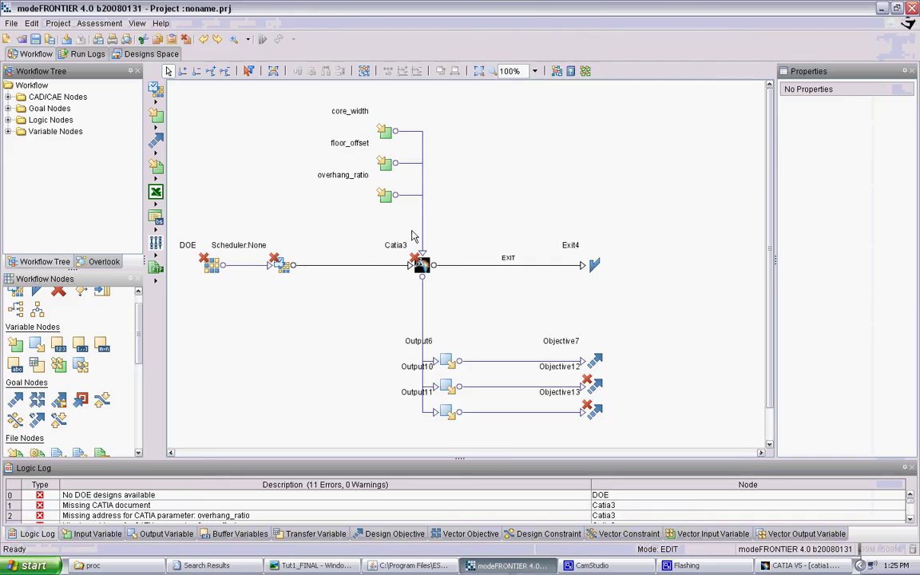
{"action": "double_click", "coordinate": [409, 342]}
{"action": "type", "text": "area"}
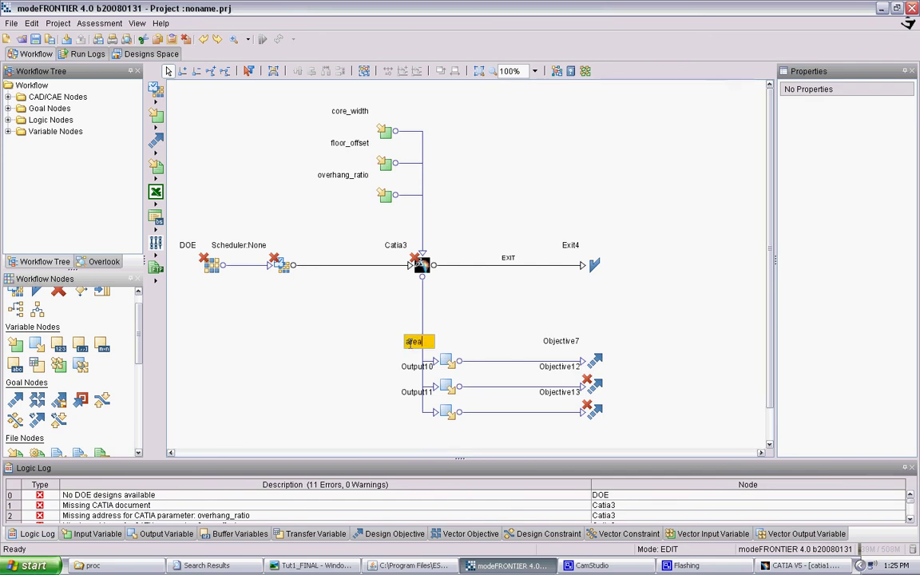
{"action": "type", "text": "_core"}
{"action": "key", "text": "Return"}
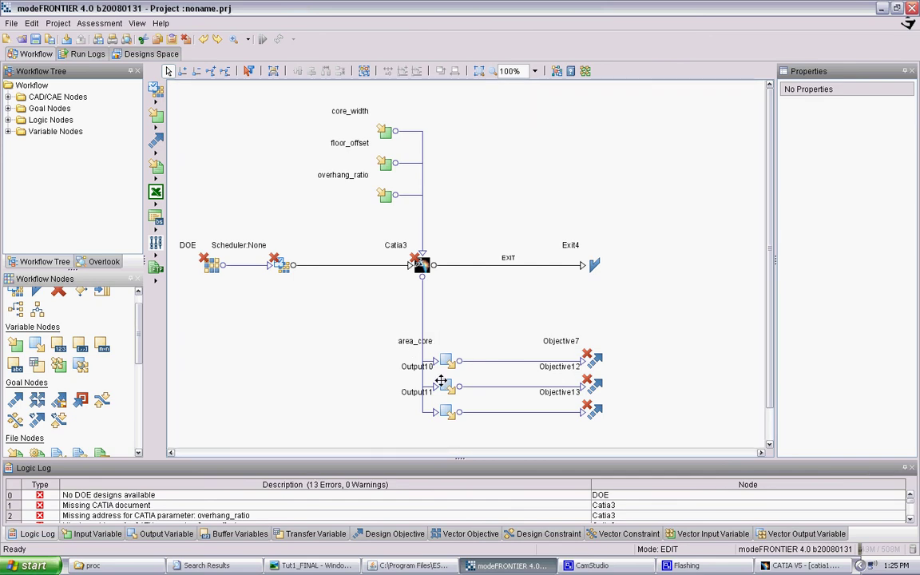
{"action": "double_click", "coordinate": [409, 367]}
{"action": "type", "text": "area_fl"}
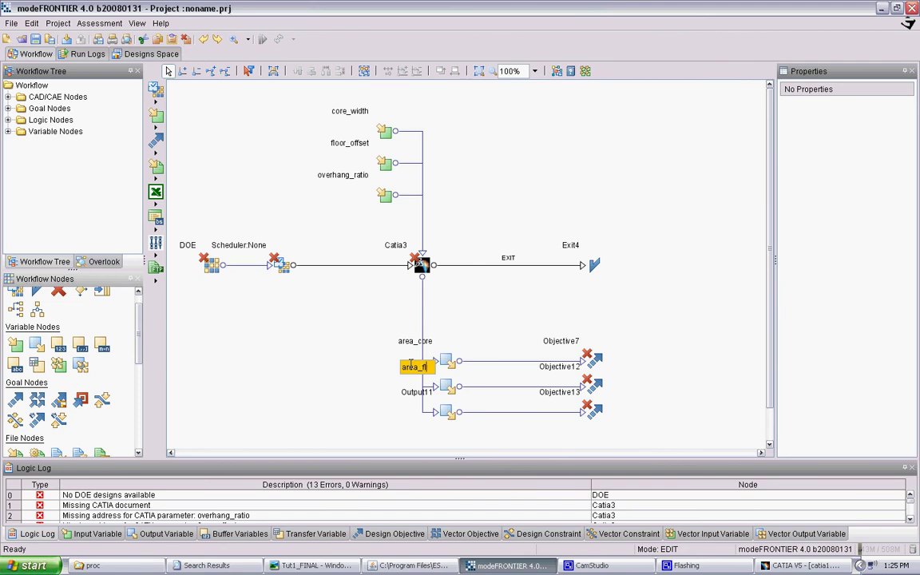
{"action": "type", "text": "oor"}
{"action": "key", "text": "Return"}
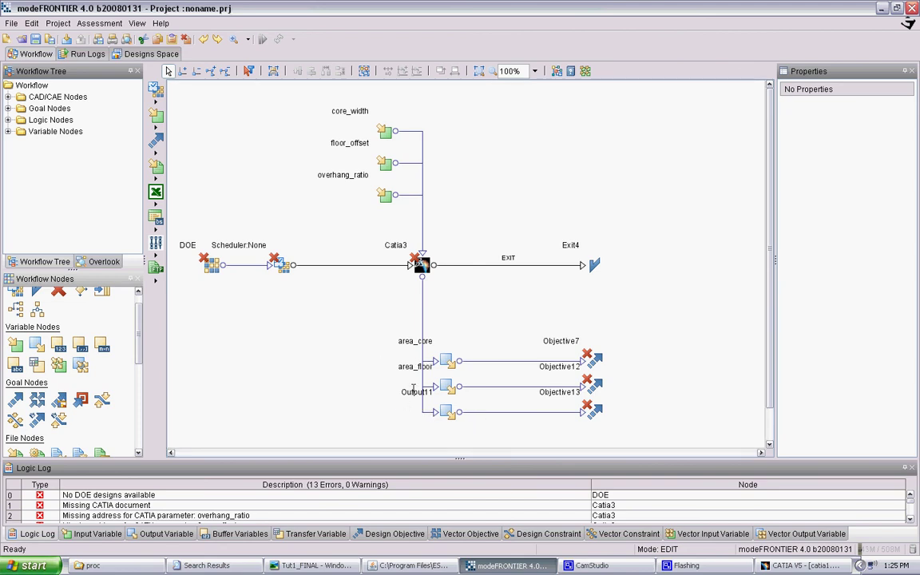
{"action": "double_click", "coordinate": [415, 392]}
{"action": "type", "text": "area"}
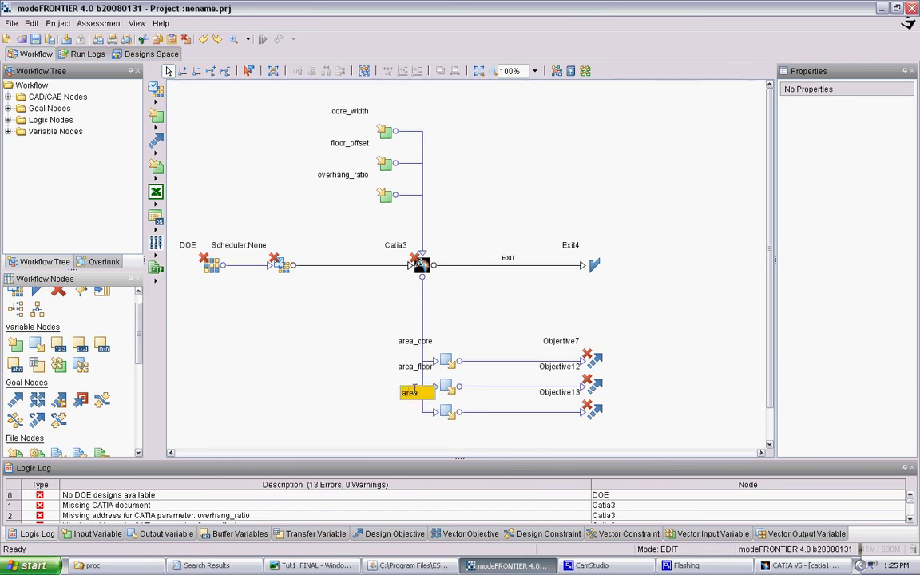
{"action": "type", "text": "_footprint"}
{"action": "key", "text": "Return"}
Rename the three objective nodes to OBJ_core, OBJ_floor and OBJ_footprint.
{"action": "double_click", "coordinate": [581, 342]}
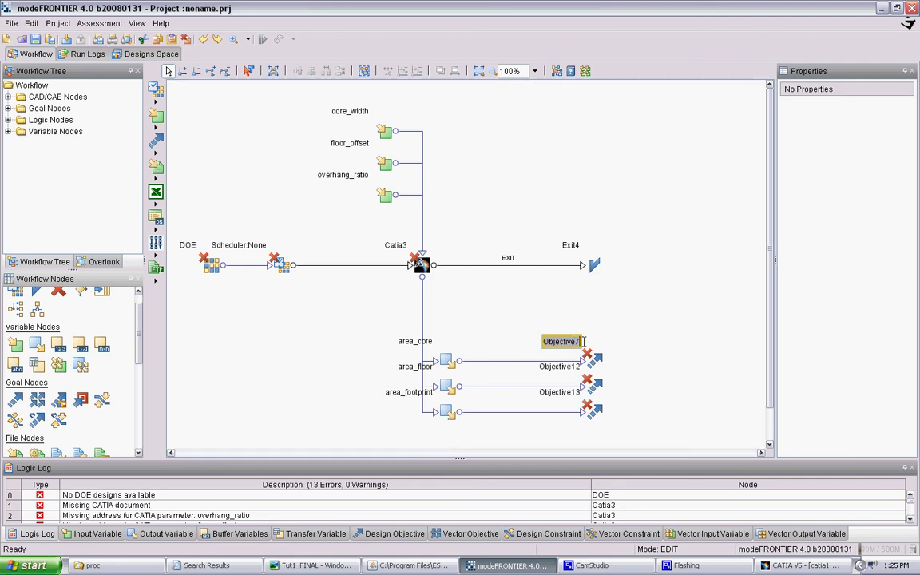
{"action": "type", "text": "OBJ_core"}
{"action": "key", "text": "Return"}
{"action": "double_click", "coordinate": [559, 366]}
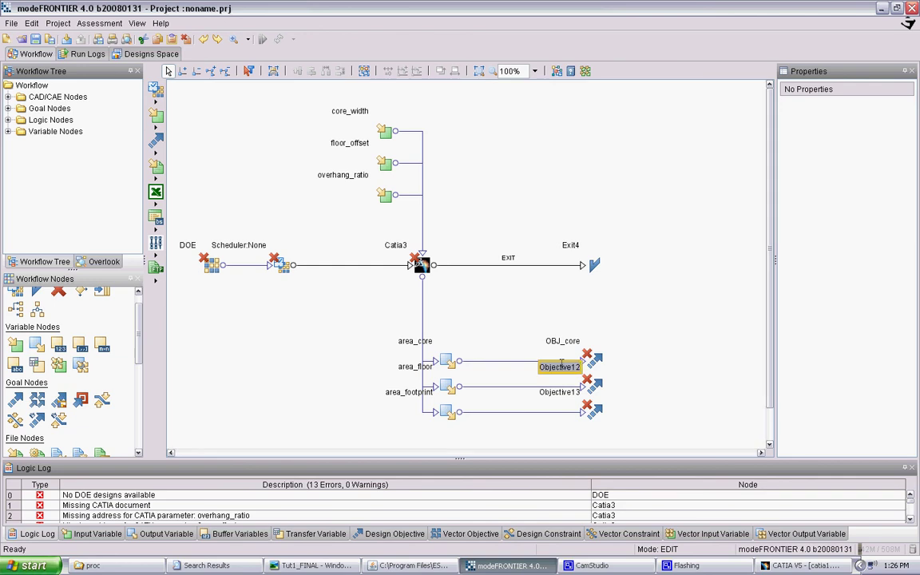
{"action": "type", "text": "OBJ_floor"}
{"action": "key", "text": "Return"}
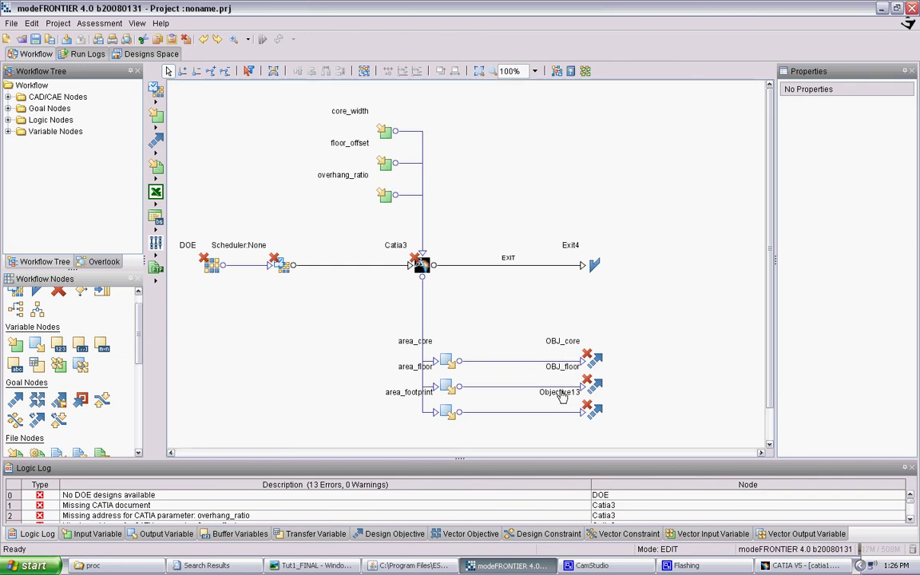
{"action": "double_click", "coordinate": [559, 392]}
{"action": "type", "text": "OBJ"}
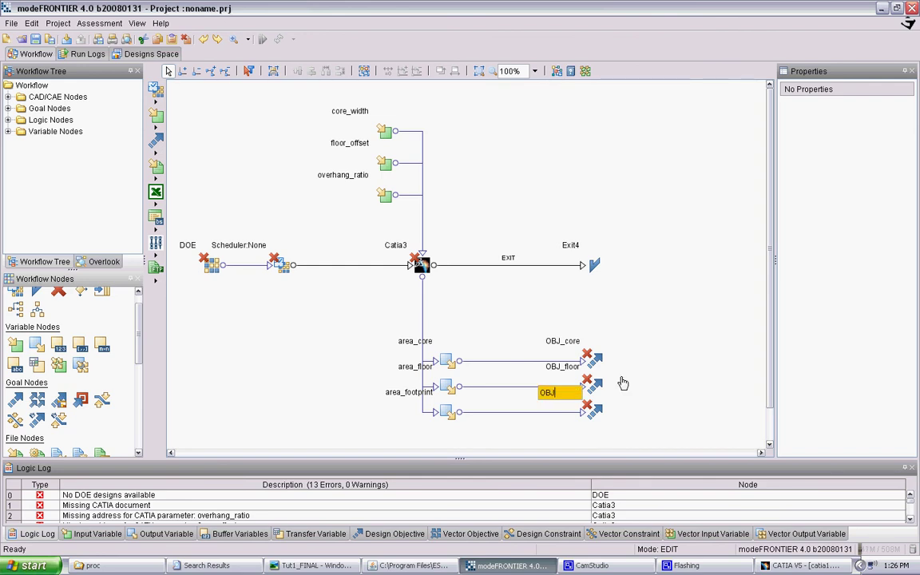
{"action": "type", "text": "_footprint"}
{"action": "key", "text": "Return"}
Replace OBJ_core's Output6 expression with area_core and confirm.
{"action": "double_click", "coordinate": [597, 355]}
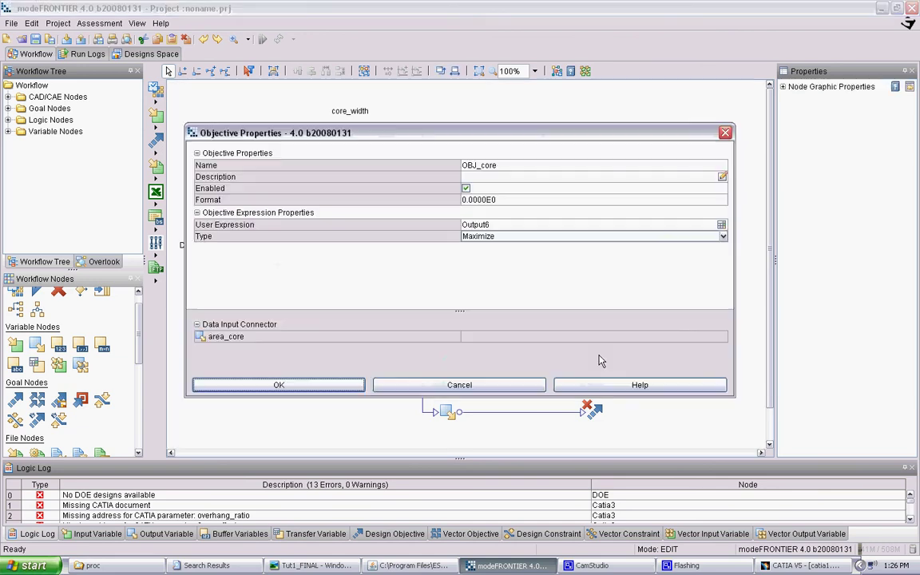
{"action": "left_click_drag", "start_coordinate": [481, 124], "coordinate": [680, 49]}
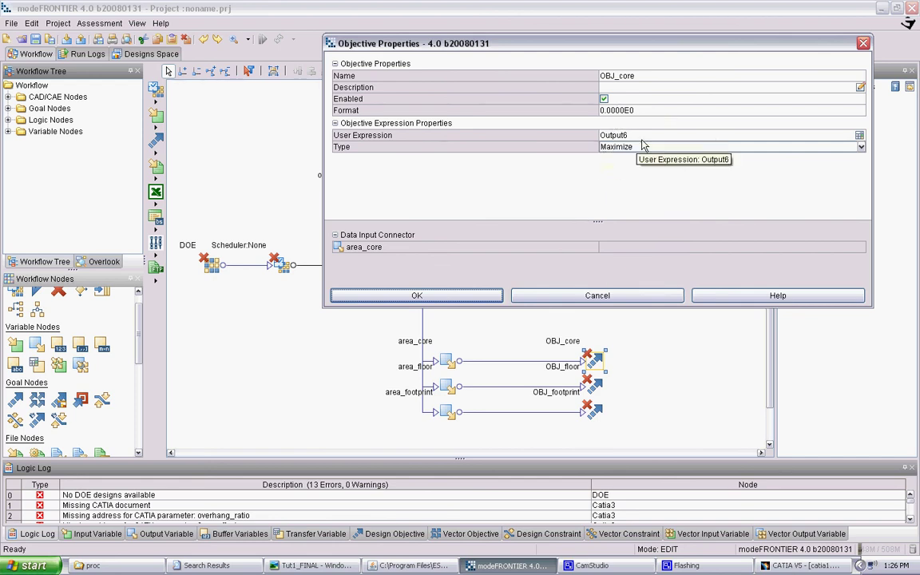
{"action": "left_click", "coordinate": [861, 146]}
{"action": "left_click", "coordinate": [860, 136]}
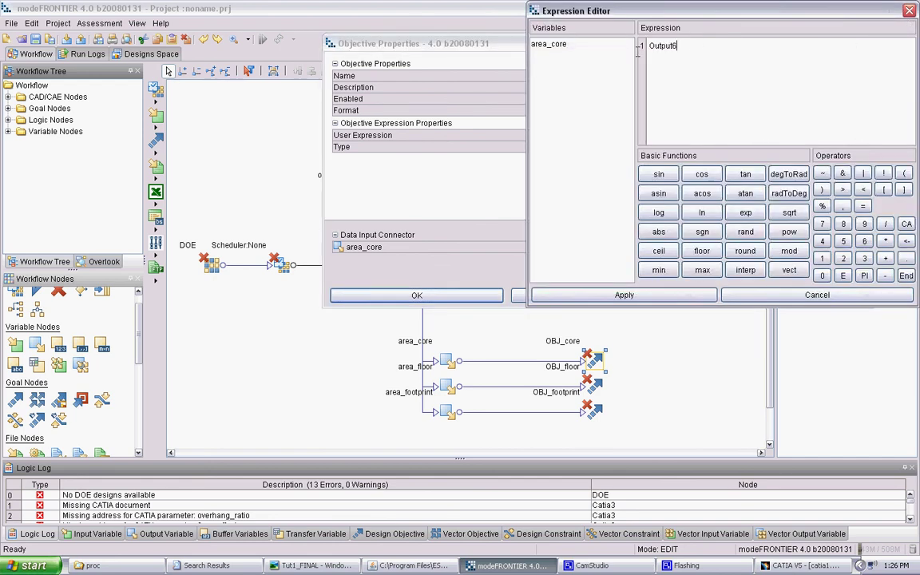
{"action": "key", "text": "Delete"}
{"action": "double_click", "coordinate": [547, 45]}
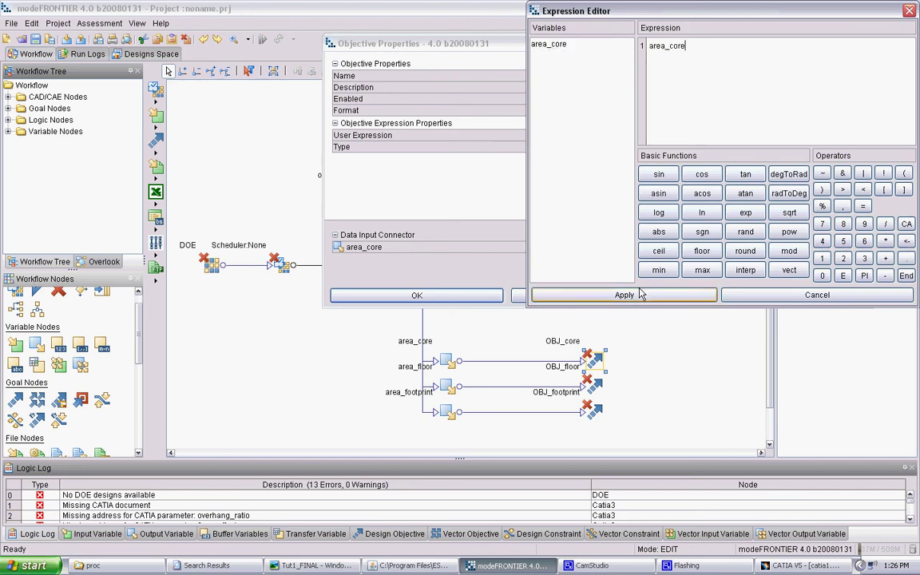
{"action": "left_click", "coordinate": [625, 294]}
{"action": "left_click", "coordinate": [443, 295]}
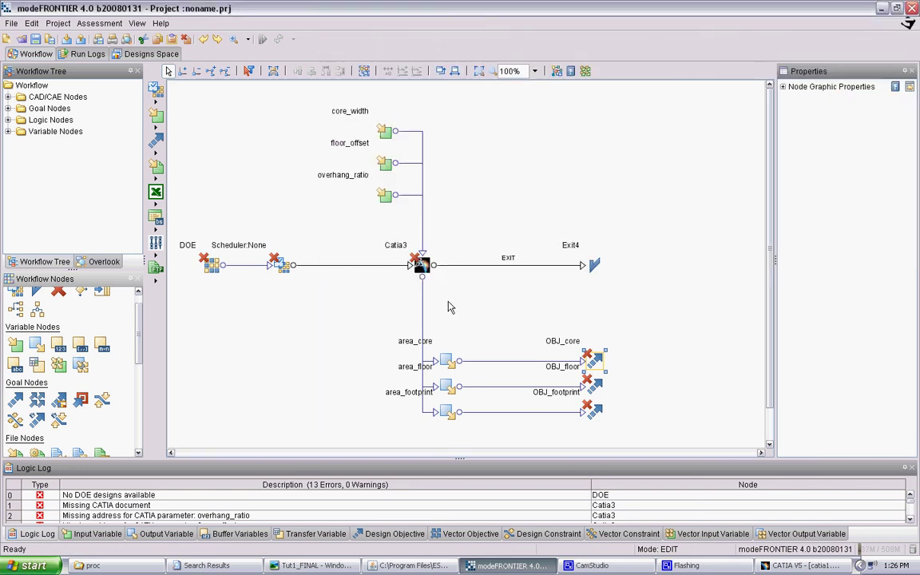
Set OBJ_floor's user expression to area_floor and confirm.
{"action": "double_click", "coordinate": [594, 362]}
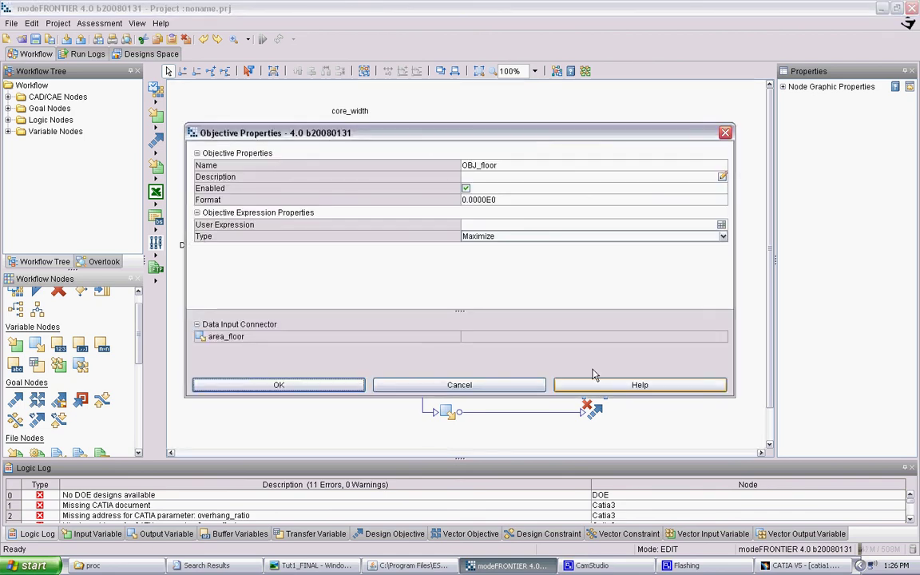
{"action": "left_click_drag", "start_coordinate": [477, 129], "coordinate": [523, 34]}
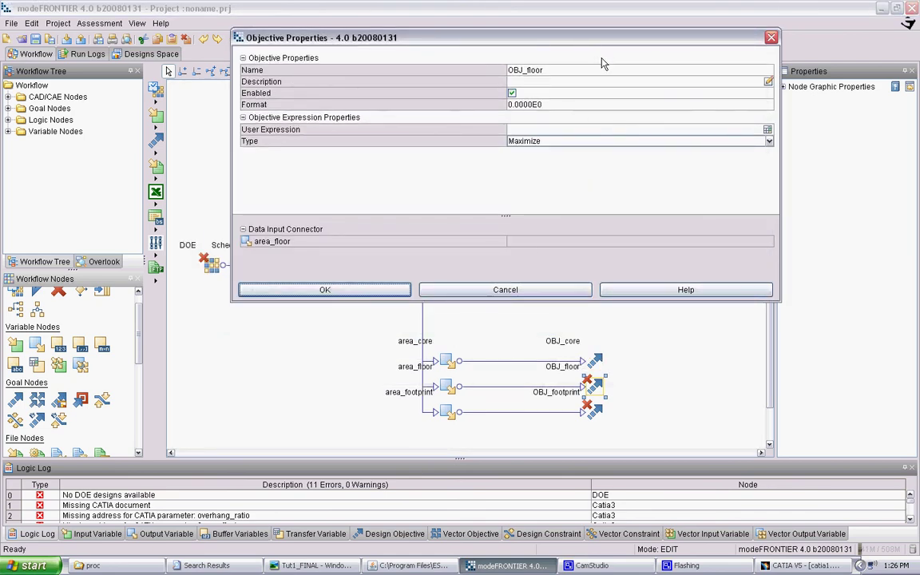
{"action": "left_click", "coordinate": [687, 129]}
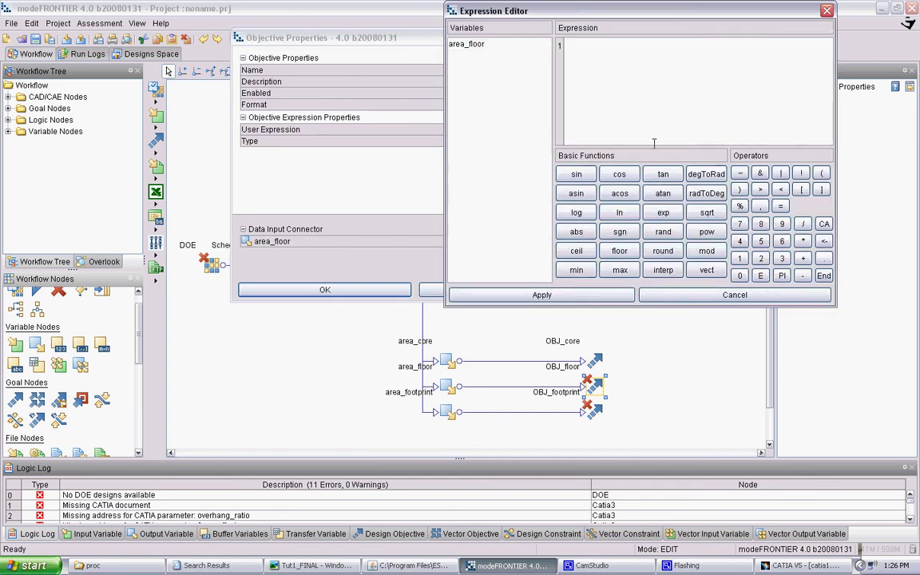
{"action": "double_click", "coordinate": [471, 45]}
{"action": "left_click", "coordinate": [533, 294]}
{"action": "left_click", "coordinate": [327, 289]}
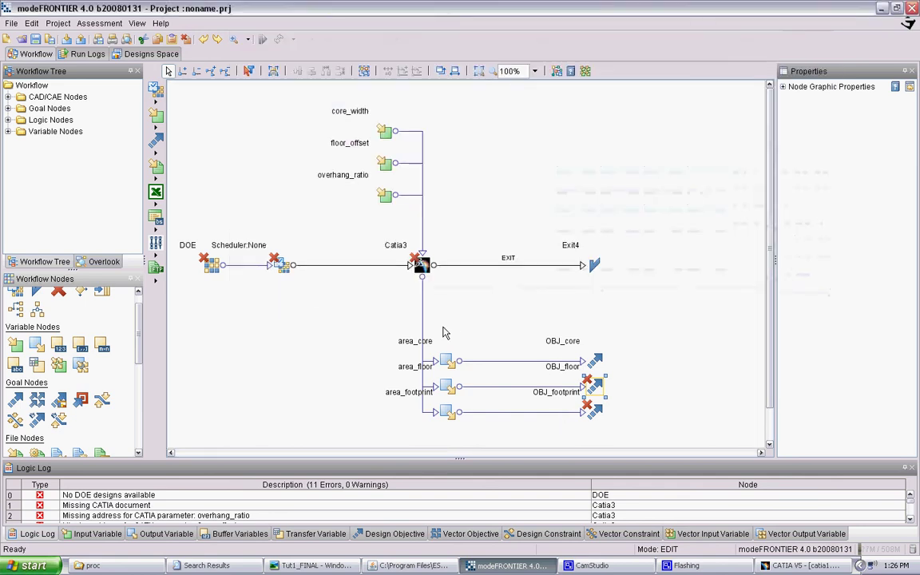
Set OBJ_footprint's user expression to area_footprint with Type Minimize.
{"action": "double_click", "coordinate": [593, 414]}
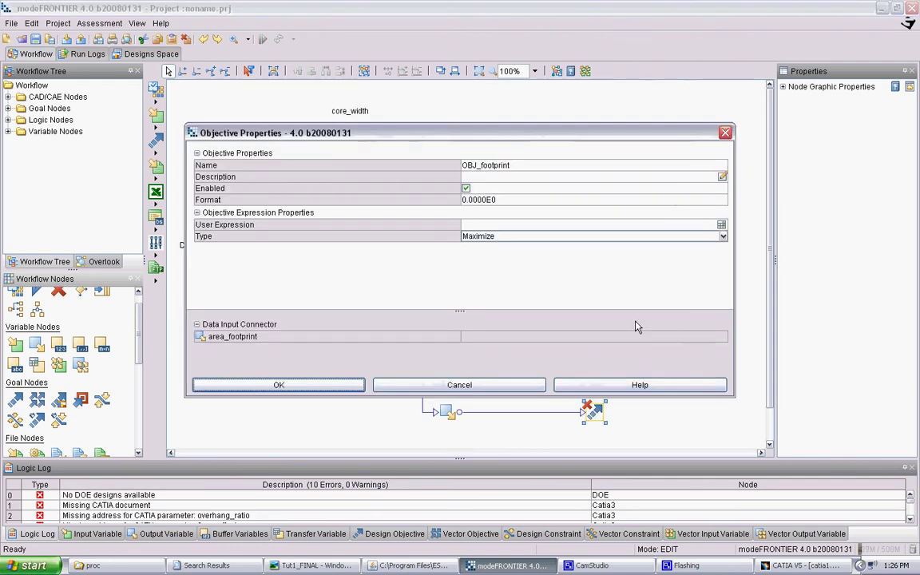
{"action": "left_click", "coordinate": [707, 224]}
{"action": "double_click", "coordinate": [470, 117]}
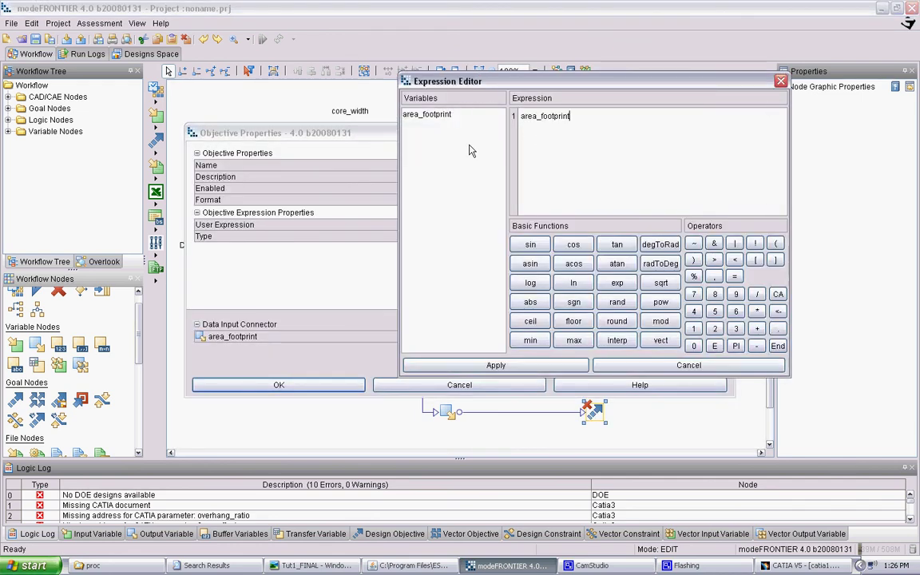
{"action": "left_click", "coordinate": [495, 366]}
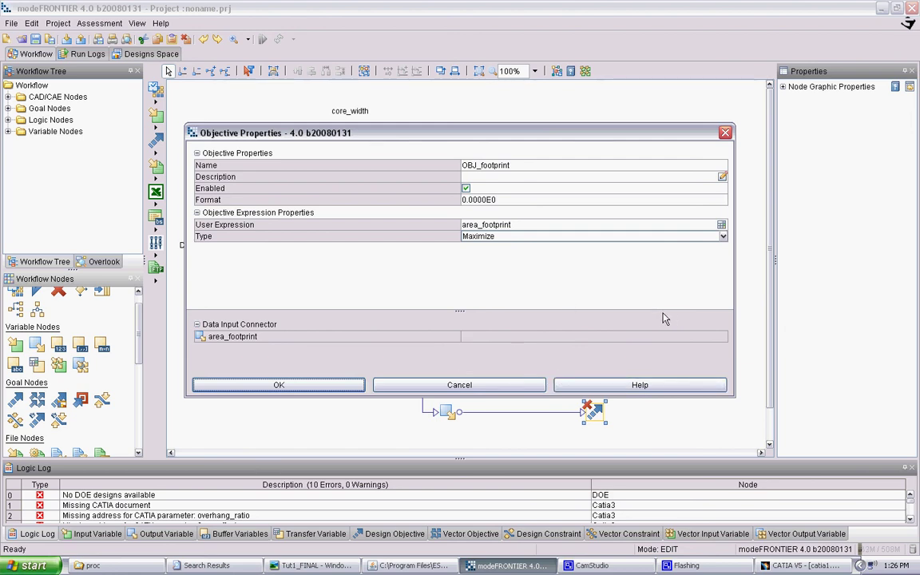
{"action": "left_click", "coordinate": [661, 236]}
{"action": "left_click", "coordinate": [640, 260]}
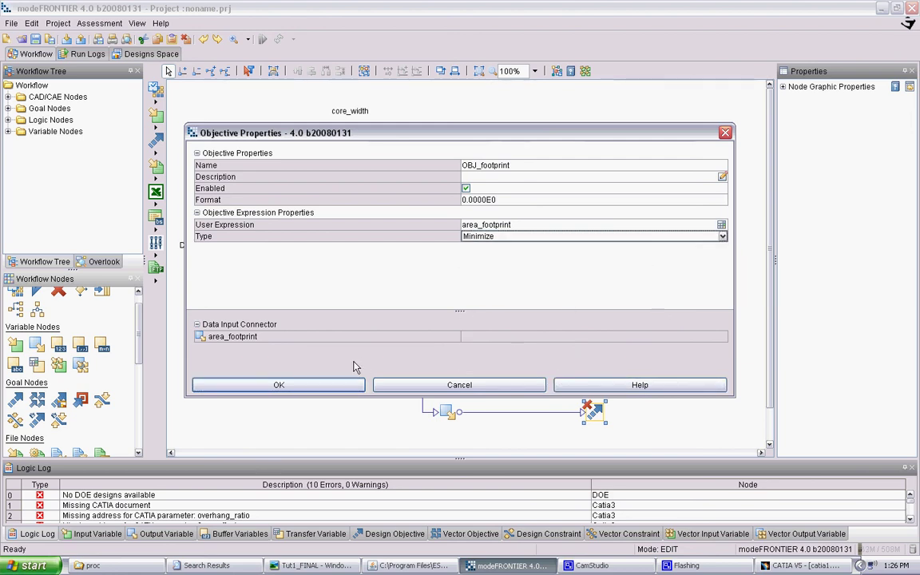
{"action": "left_click", "coordinate": [304, 384]}
{"action": "left_click", "coordinate": [610, 444]}
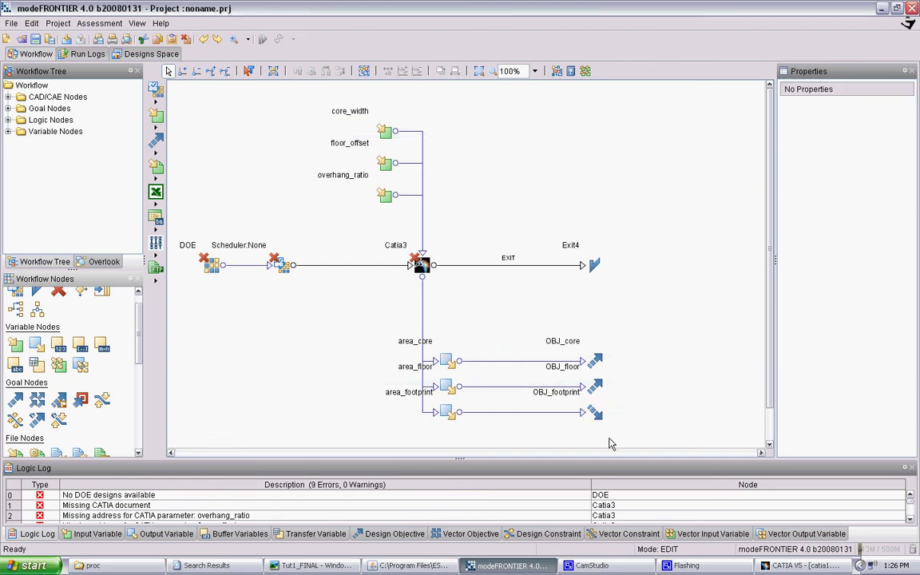